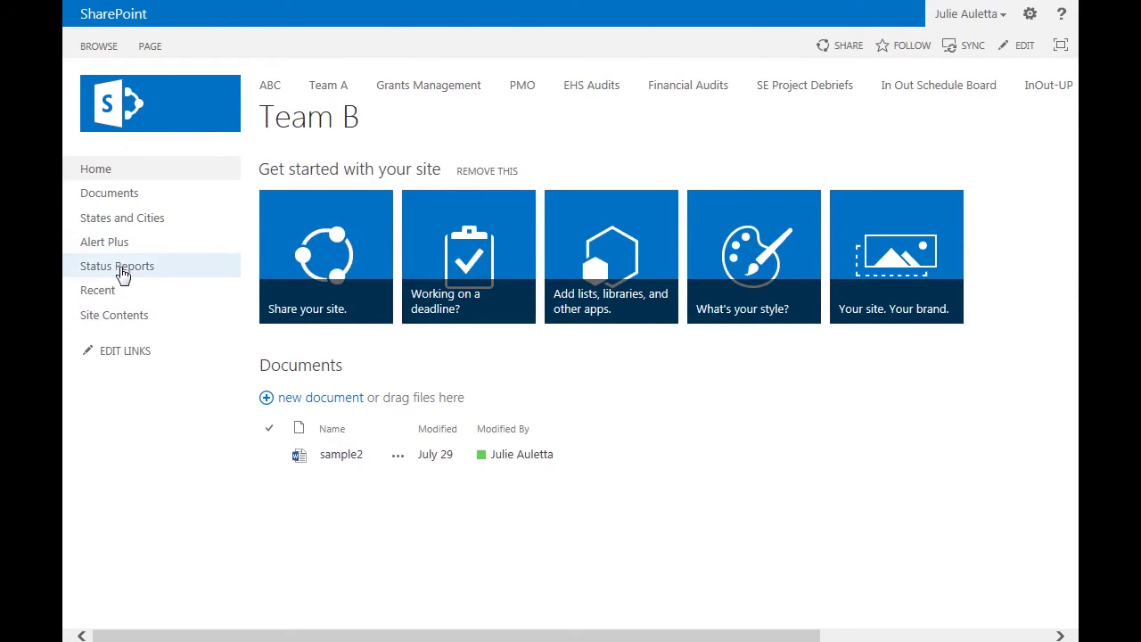
- Open the Status Reports list and review the report dates of its items
click(121, 275)
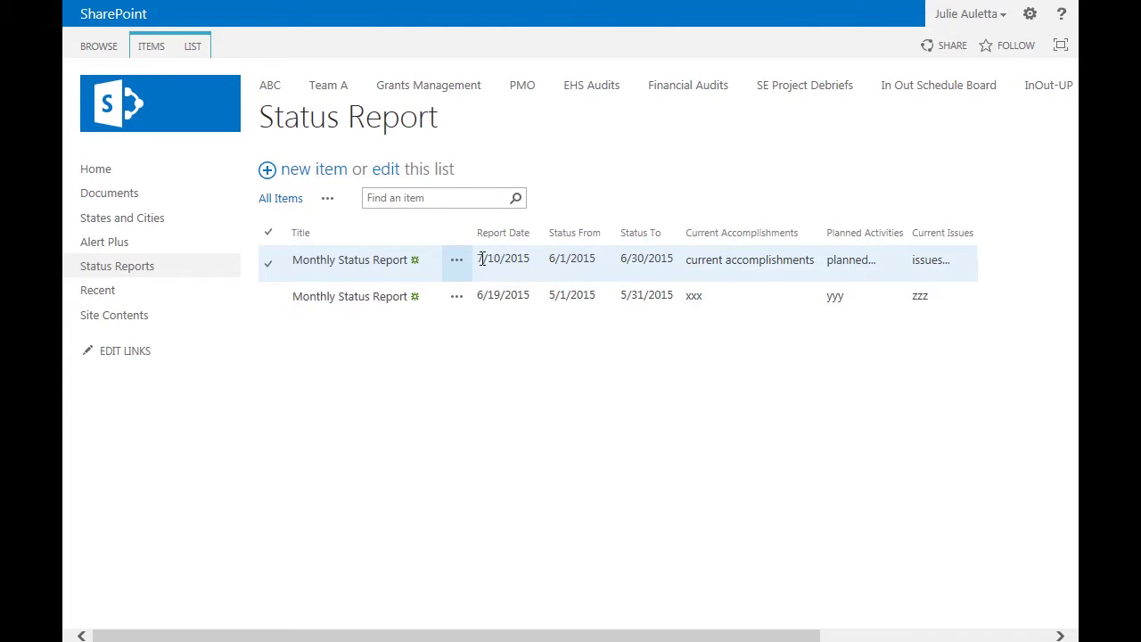
click(504, 294)
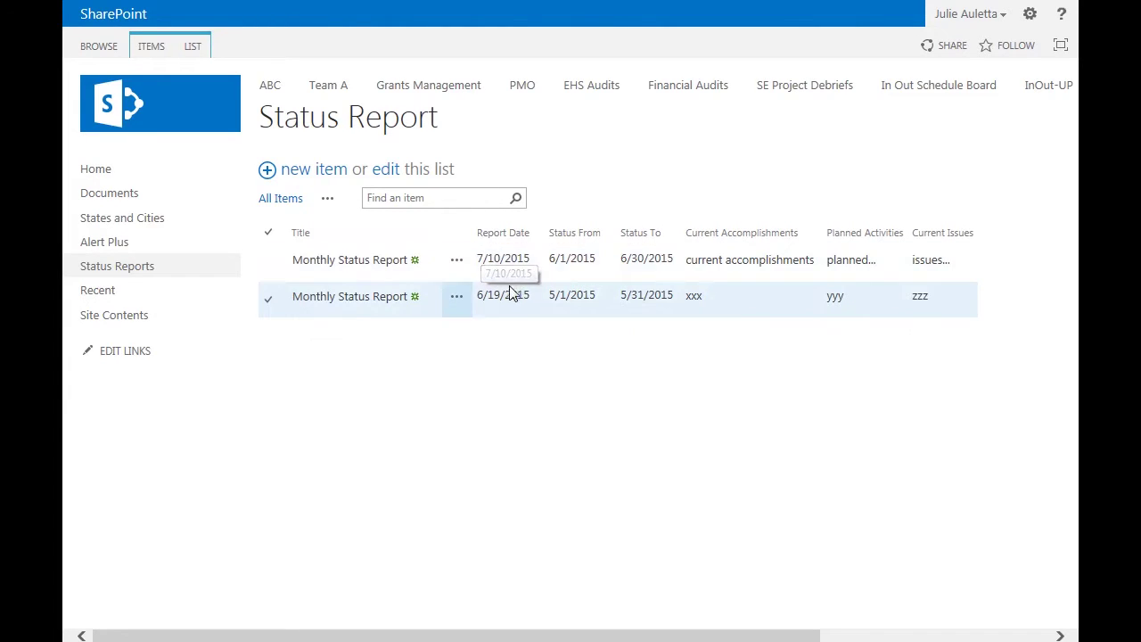
click(500, 257)
click(500, 296)
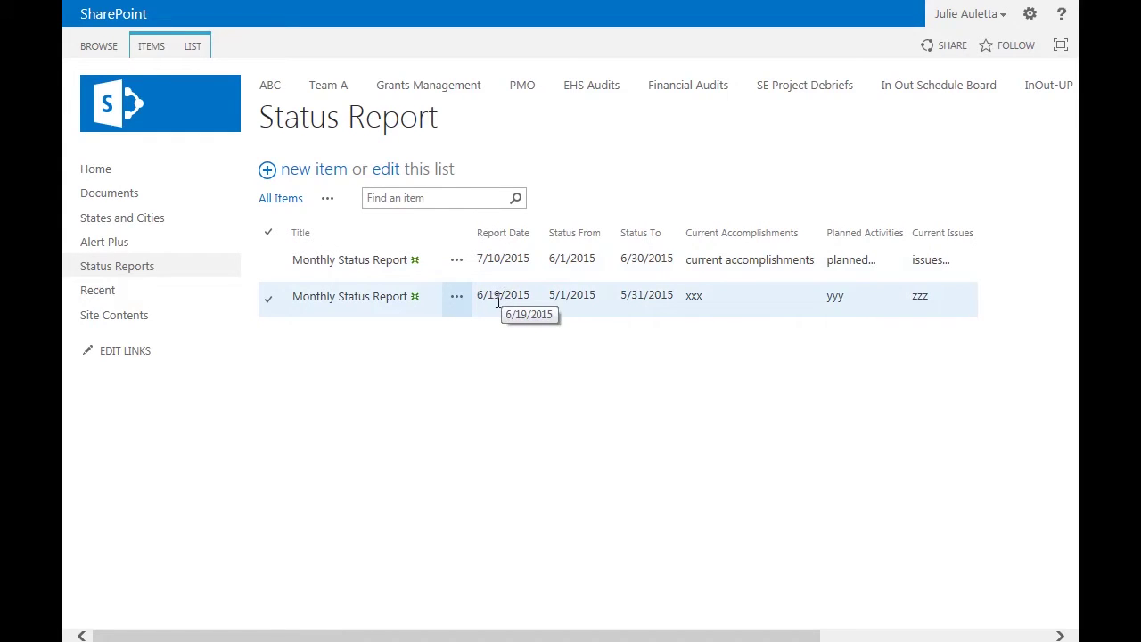
click(504, 275)
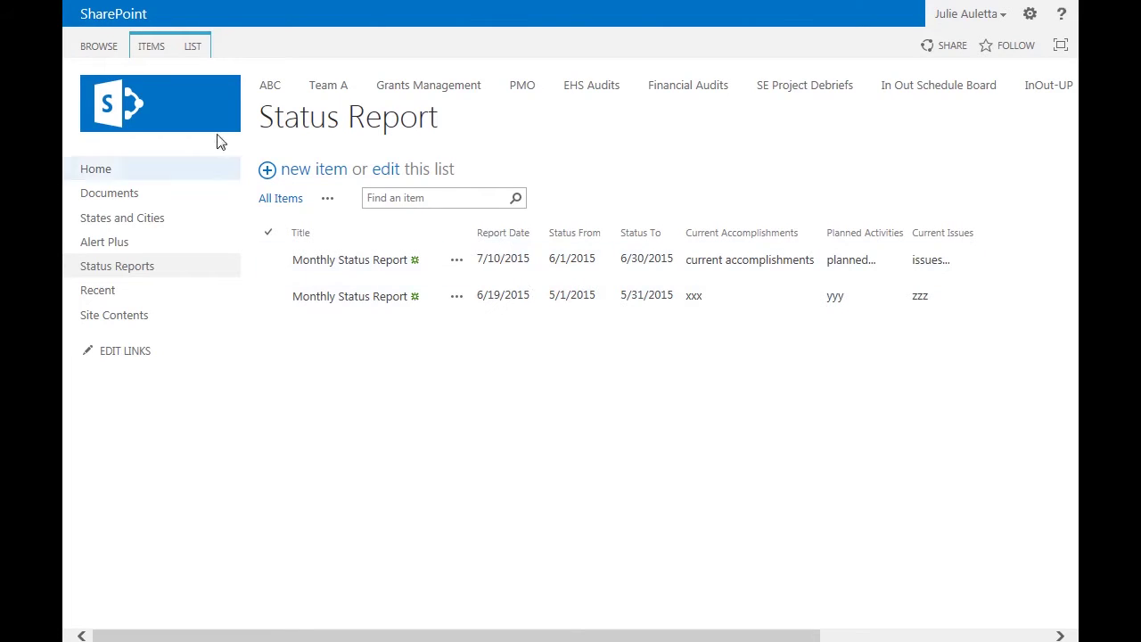
- Start a new list column named RDStart with the Calculated type
click(192, 46)
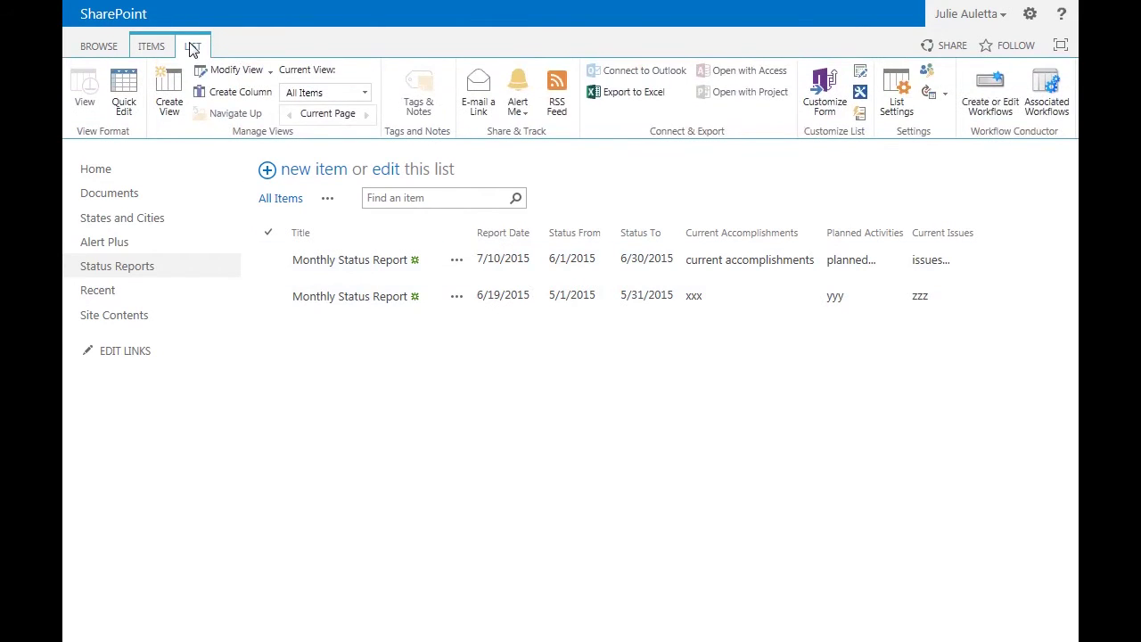
click(209, 92)
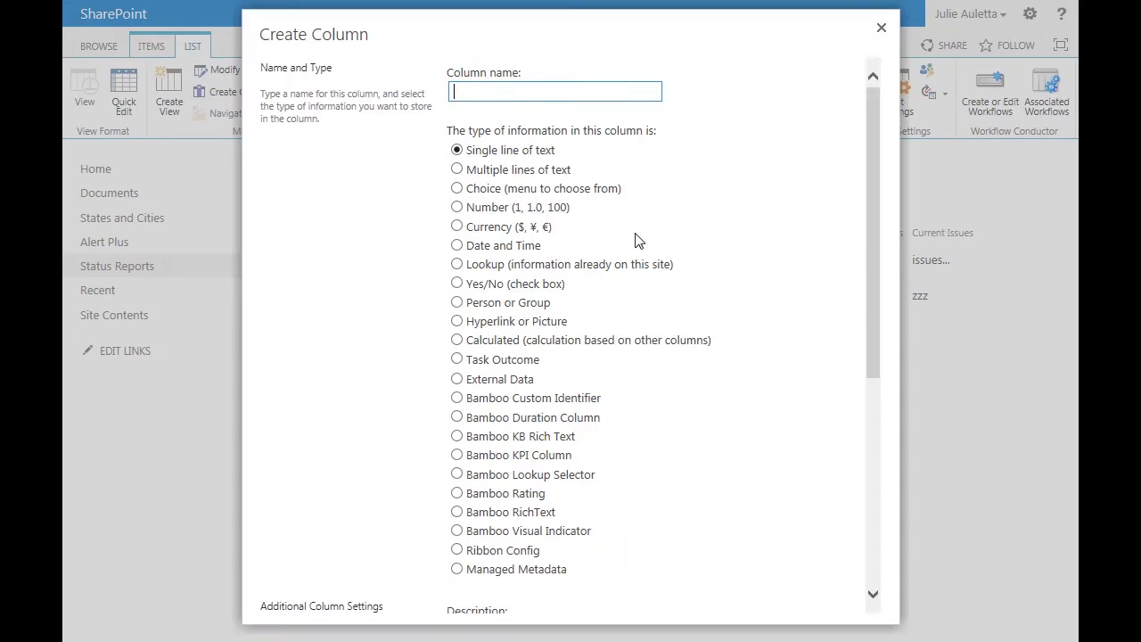
text(RDStart)
click(455, 342)
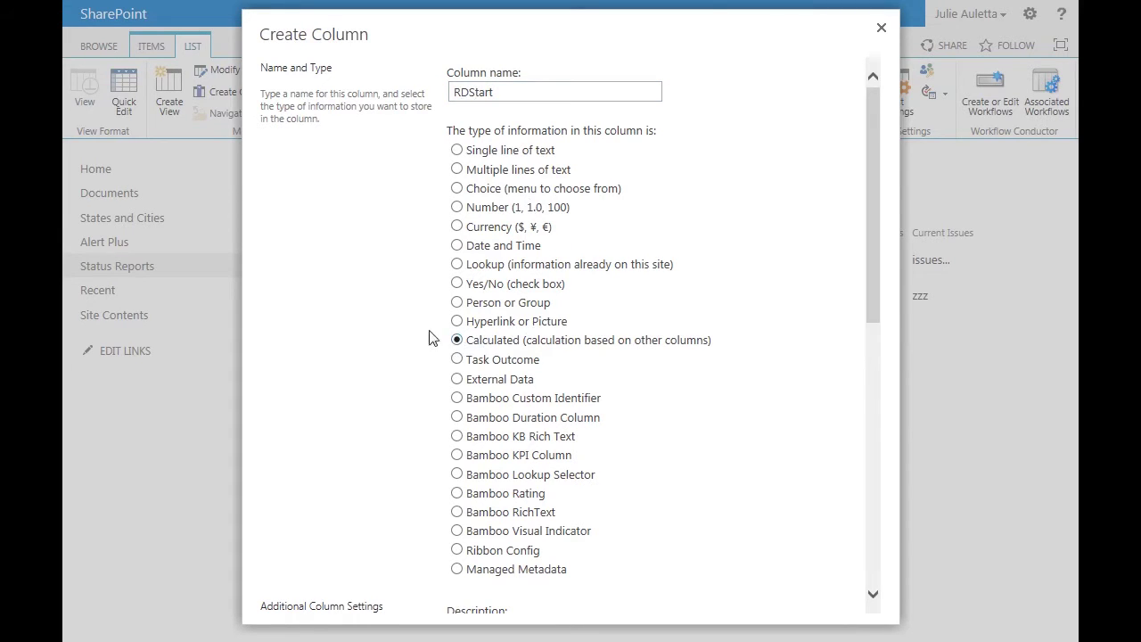
- Give RDStart the formula =DATE(YEAR([Report Date]),MONTH([Report Date]),1), set its returned data type to Date and Time, and create the column
scroll(395, 275, down, 5)
scroll(407, 283, down, 1)
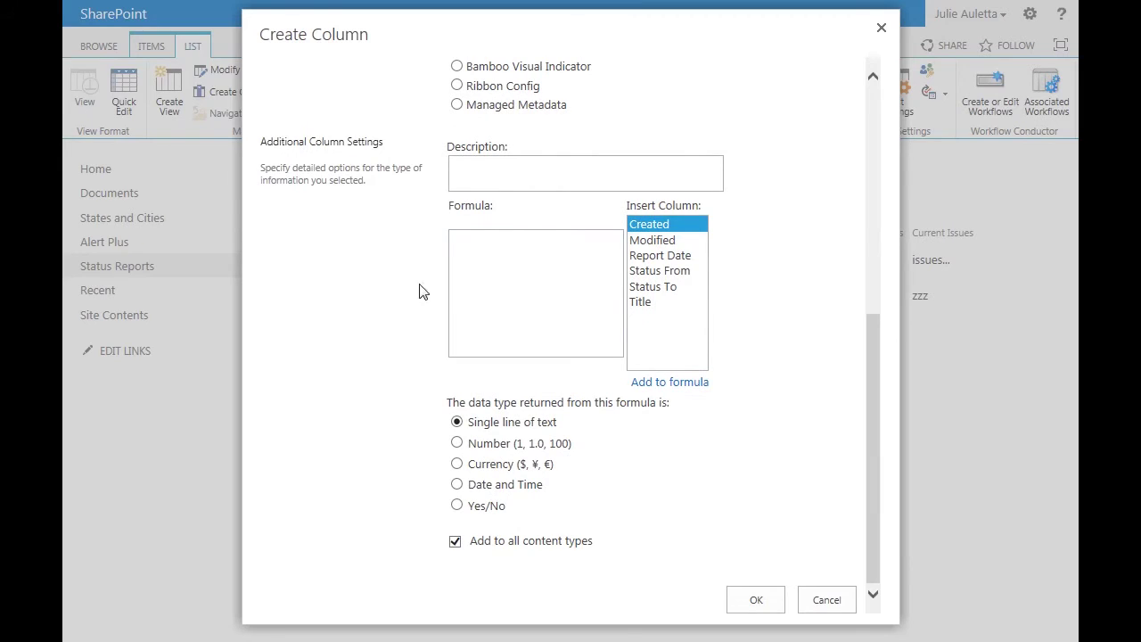
click(499, 264)
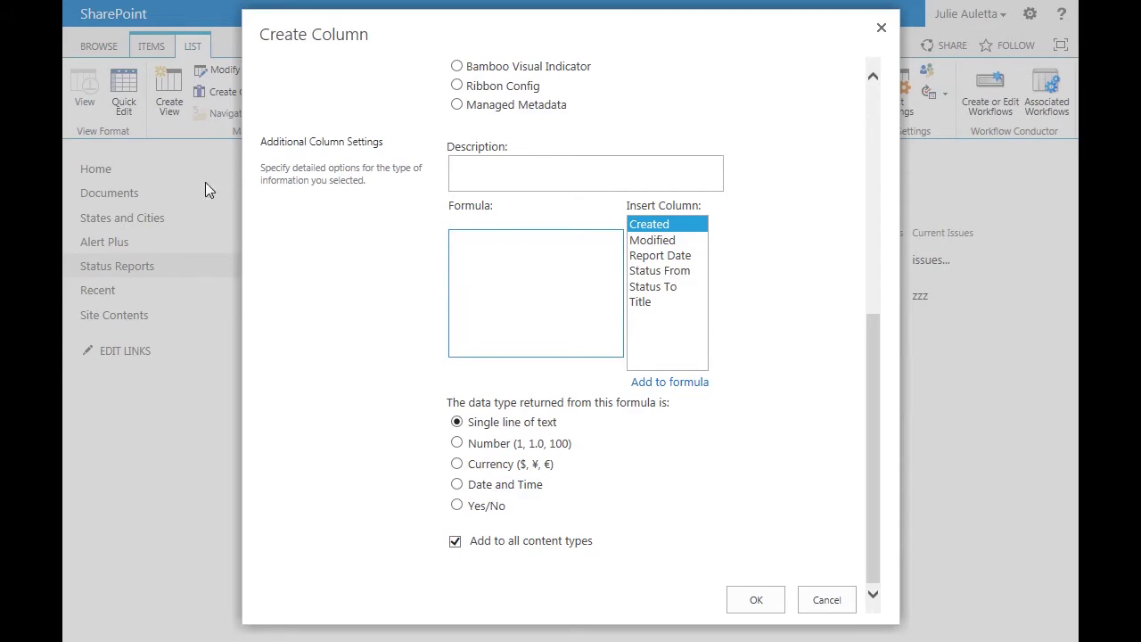
key(ctrl+v)
drag(584, 349, 541, 349)
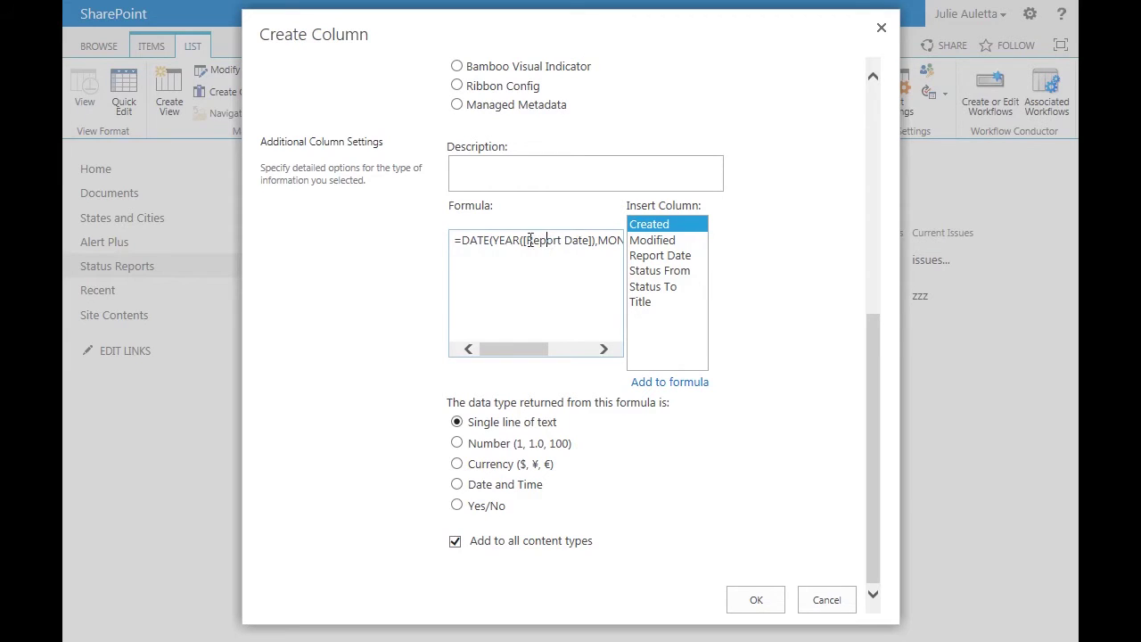
drag(523, 349, 580, 350)
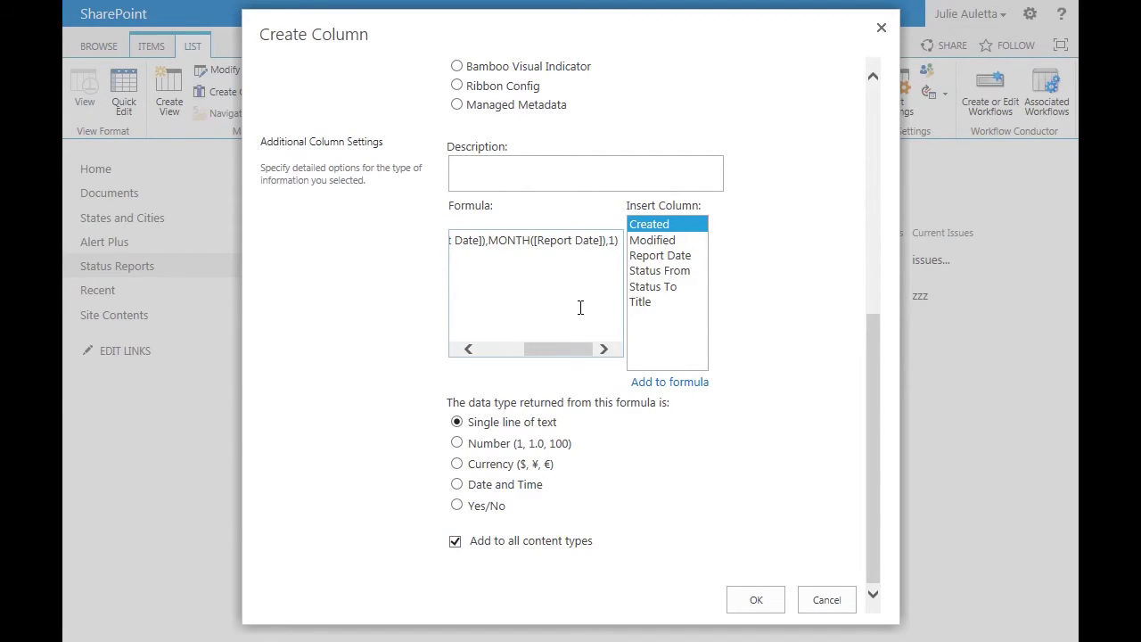
click(458, 485)
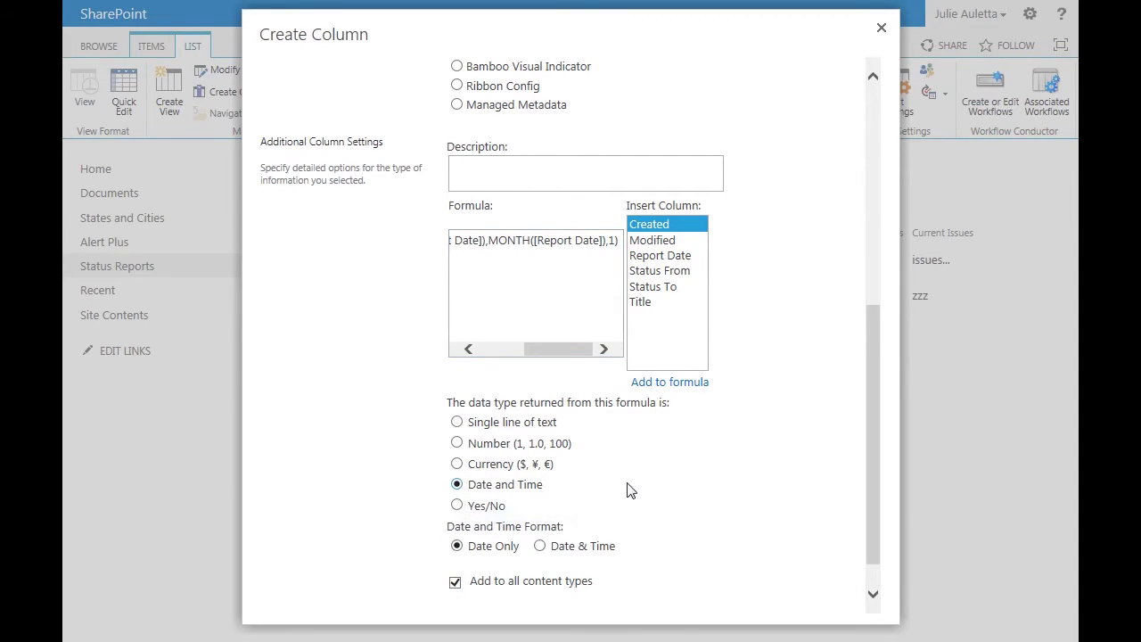
scroll(627, 489, down, 1)
click(757, 601)
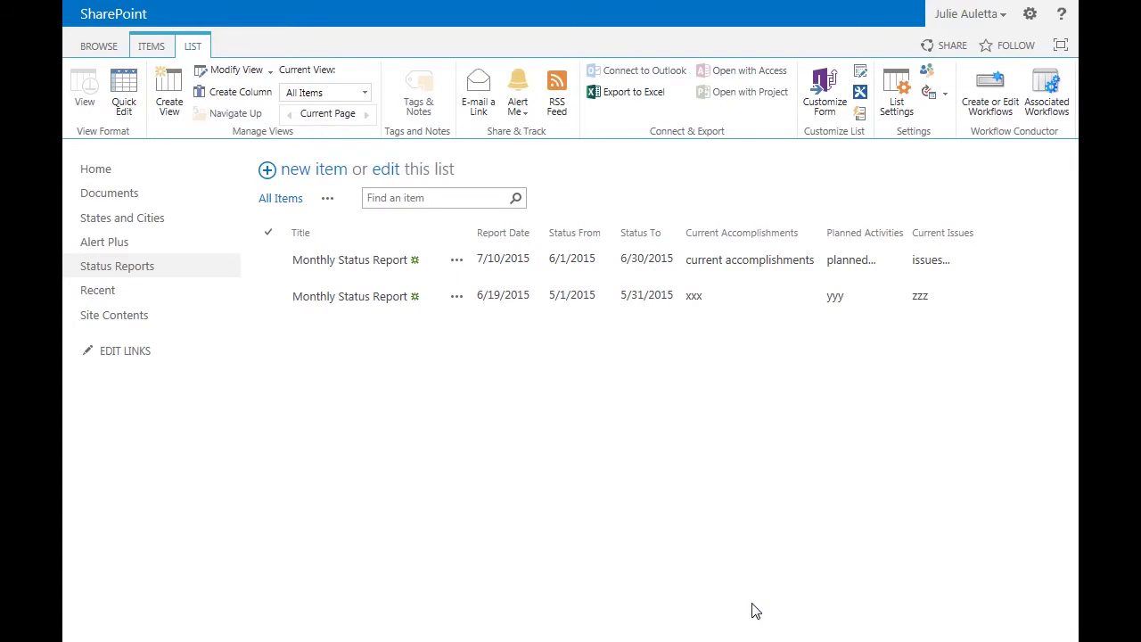
- Start another list column named RDEnd with the Calculated type
click(227, 92)
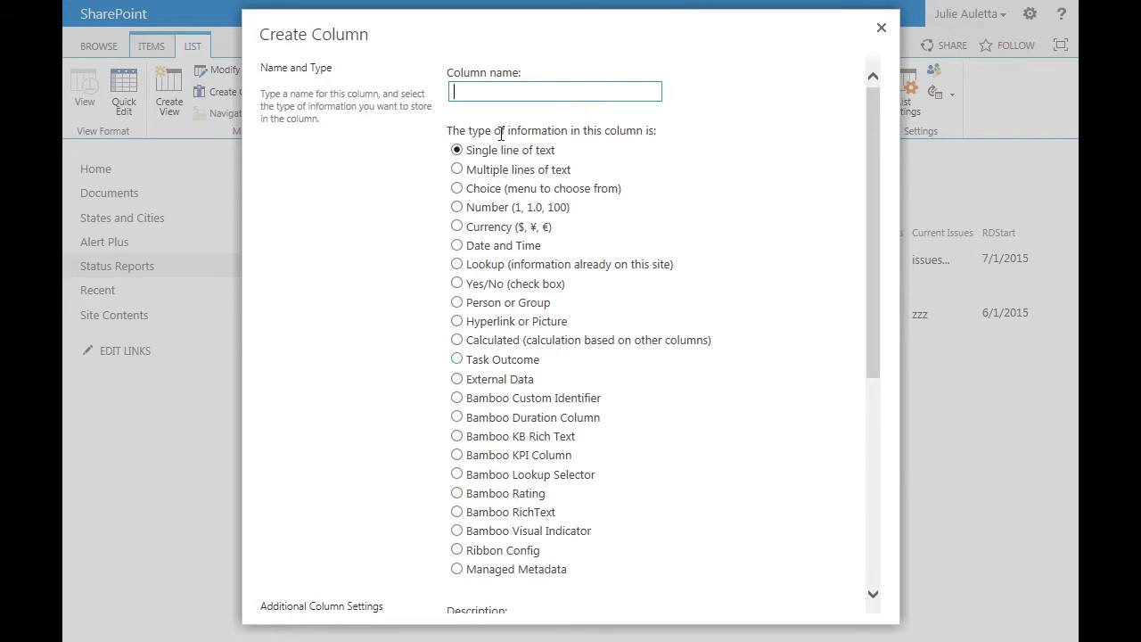
text(RDEnd)
click(457, 342)
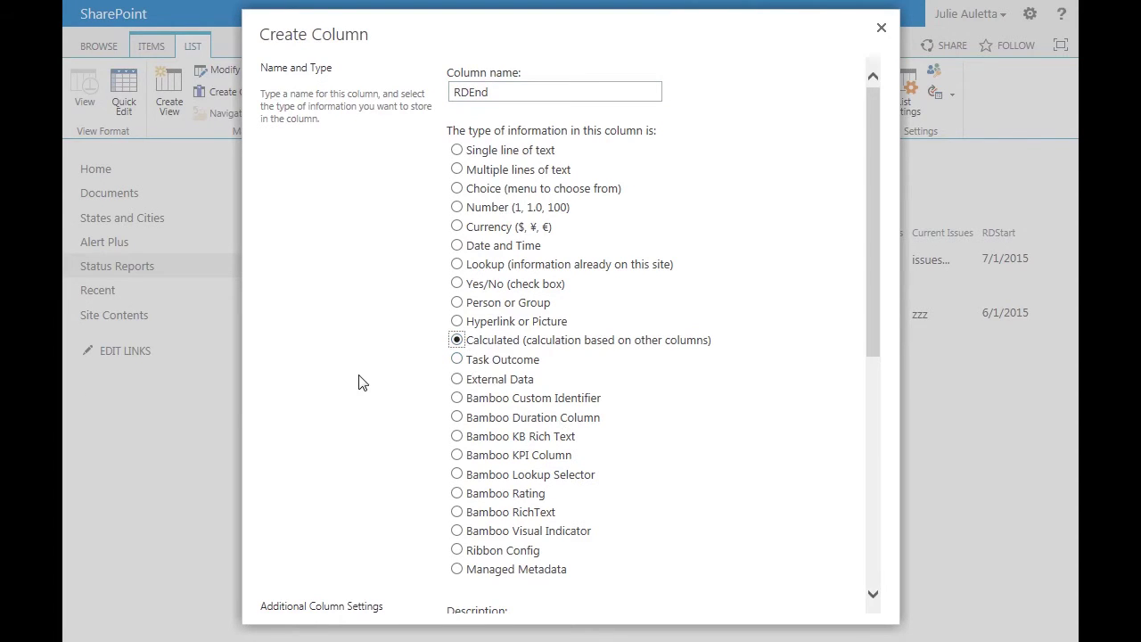
- Give RDEnd the formula =DATE(YEAR([Report Date]),MONTH([Report Date])+1,1)-1, set its returned data type to Date and Time, and create the column
scroll(372, 383, down, 4)
scroll(372, 383, down, 2)
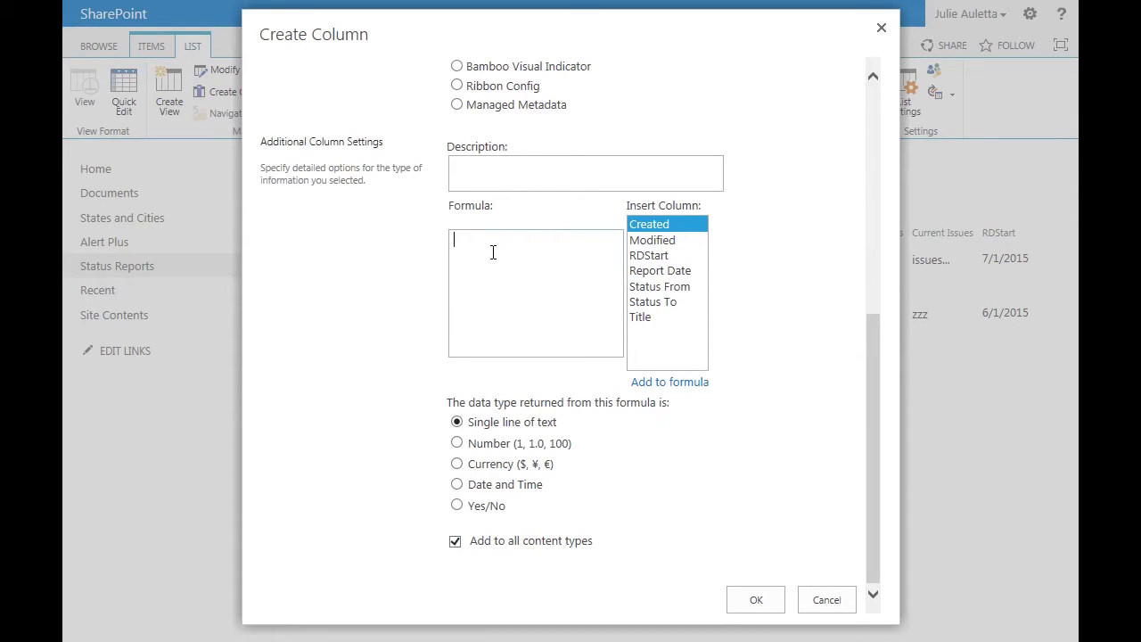
key(ctrl+v)
mouse_move(553, 358)
mouse_down()
mouse_move(504, 357)
mouse_move(570, 360)
mouse_up()
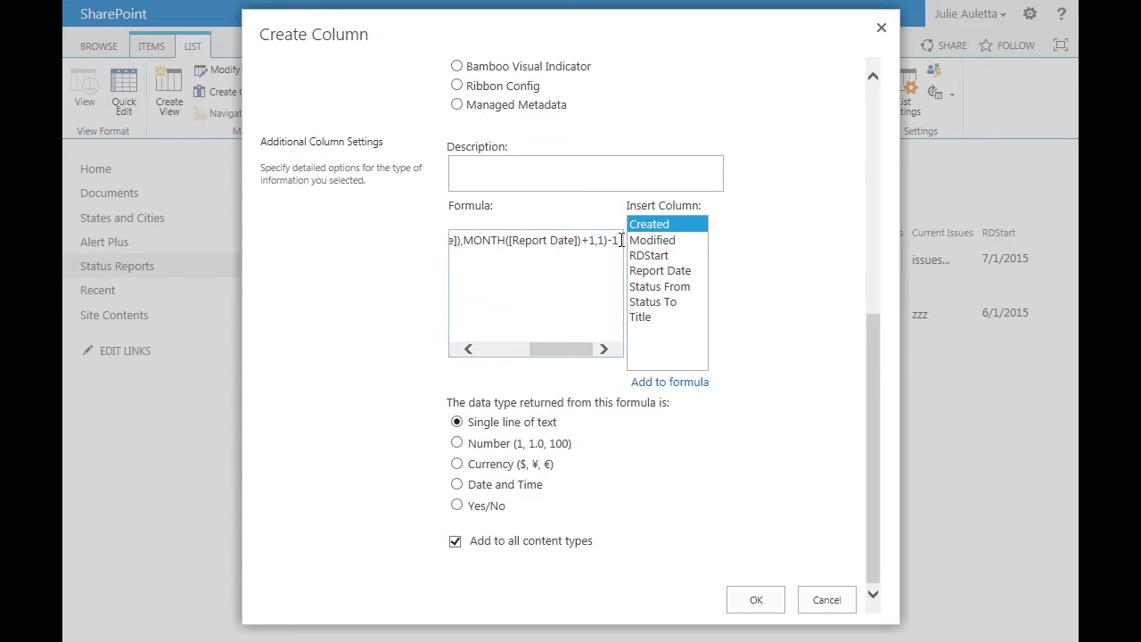
click(456, 484)
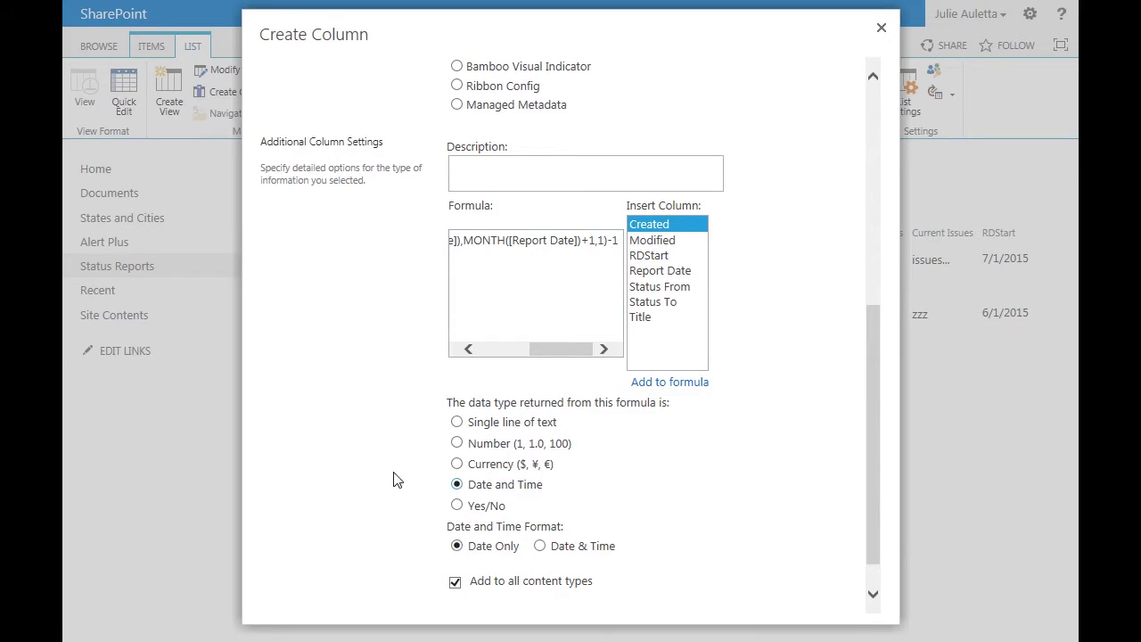
scroll(389, 475, down, 1)
click(753, 604)
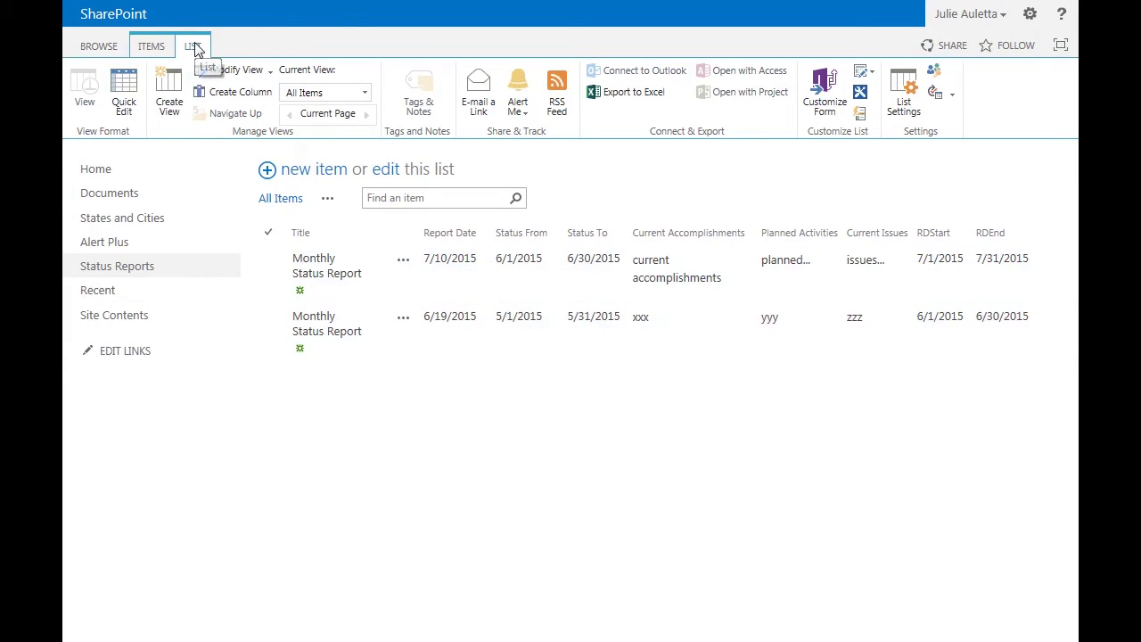
- Start a new list view based on All Items and name it "Reports in current month"
click(169, 97)
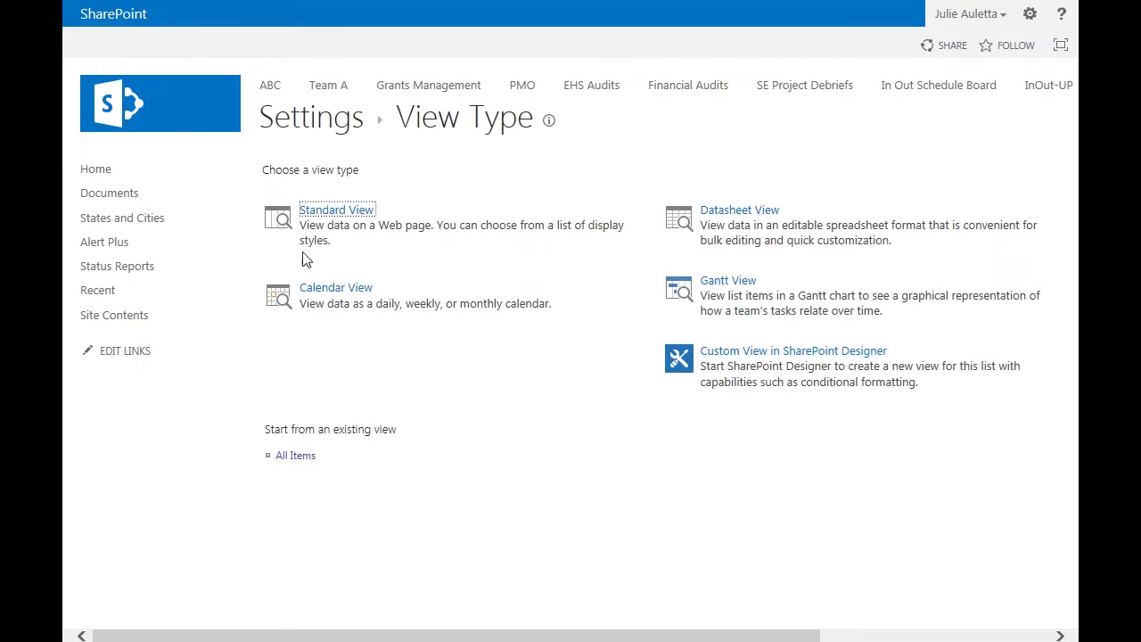
click(281, 455)
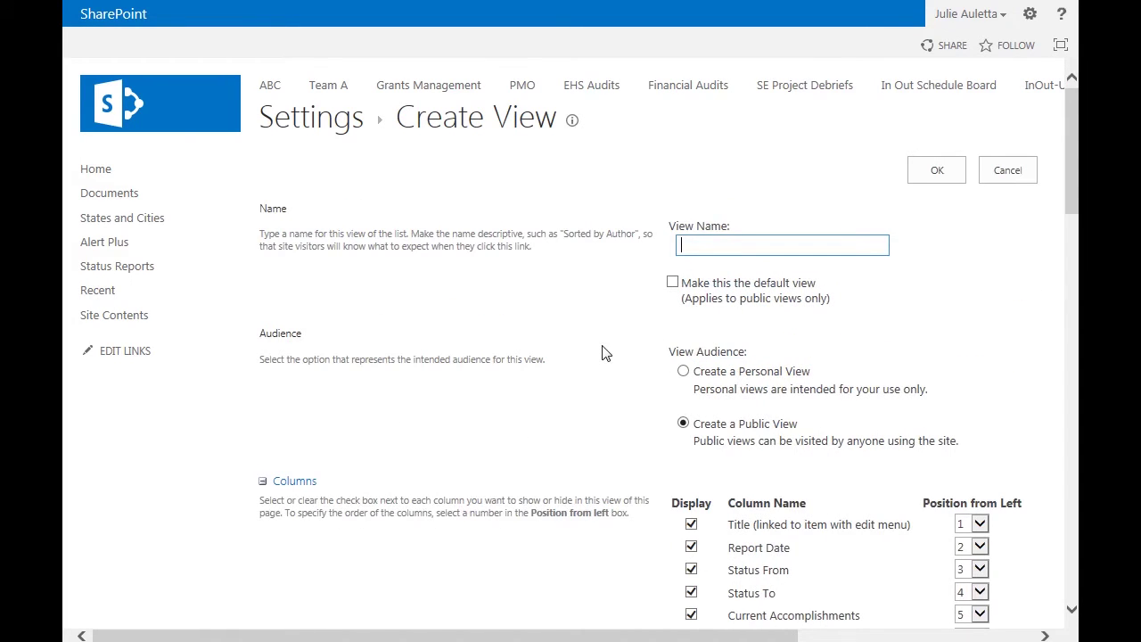
text(Reports in current month)
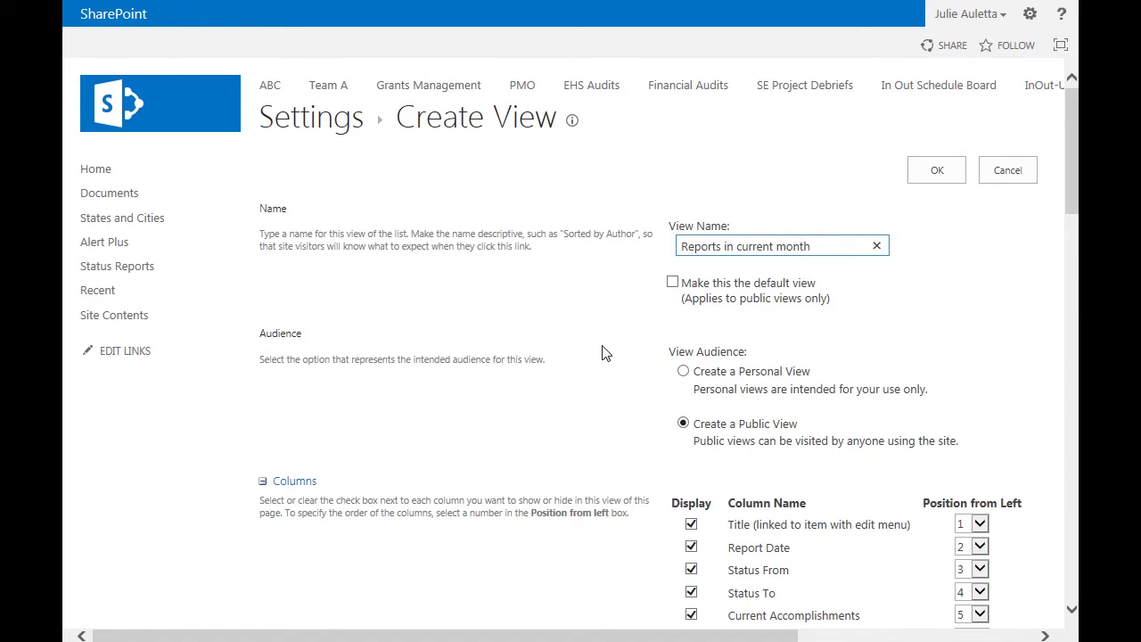
- Filter the new view to show only items where RDStart is less than or equal to [Today]
scroll(670, 327, down, 5)
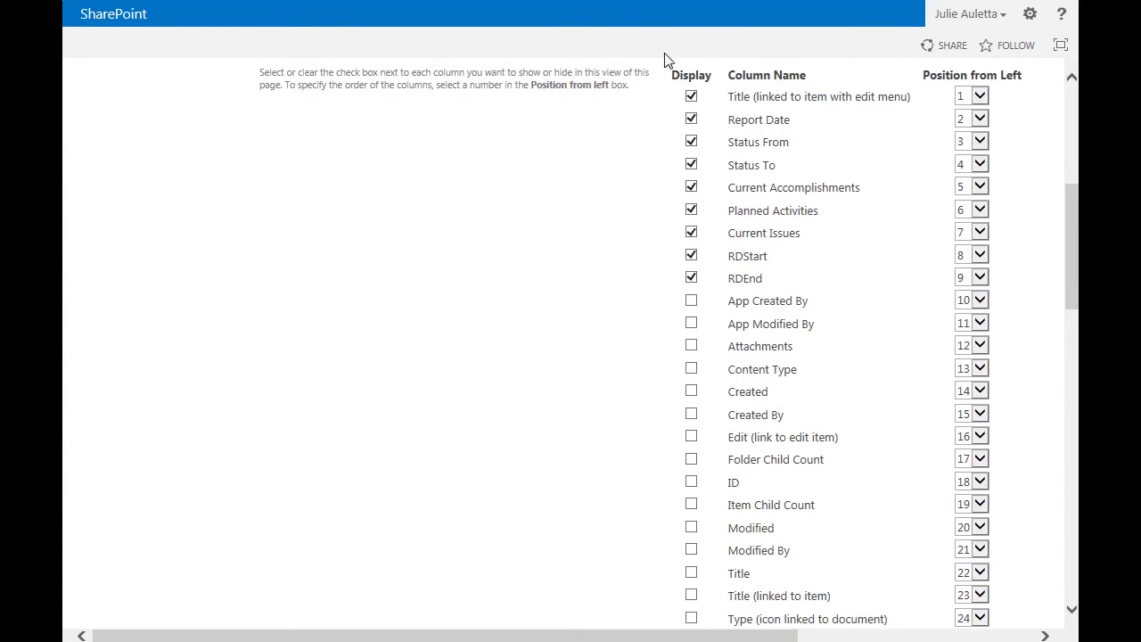
scroll(700, 362, down, 6)
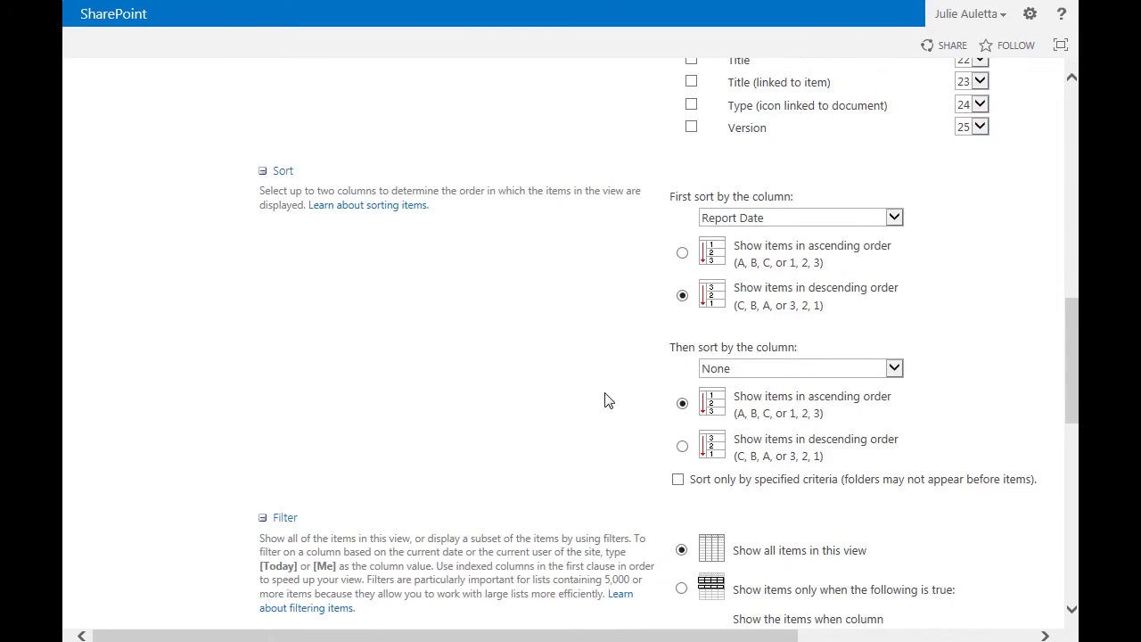
scroll(605, 400, down, 3)
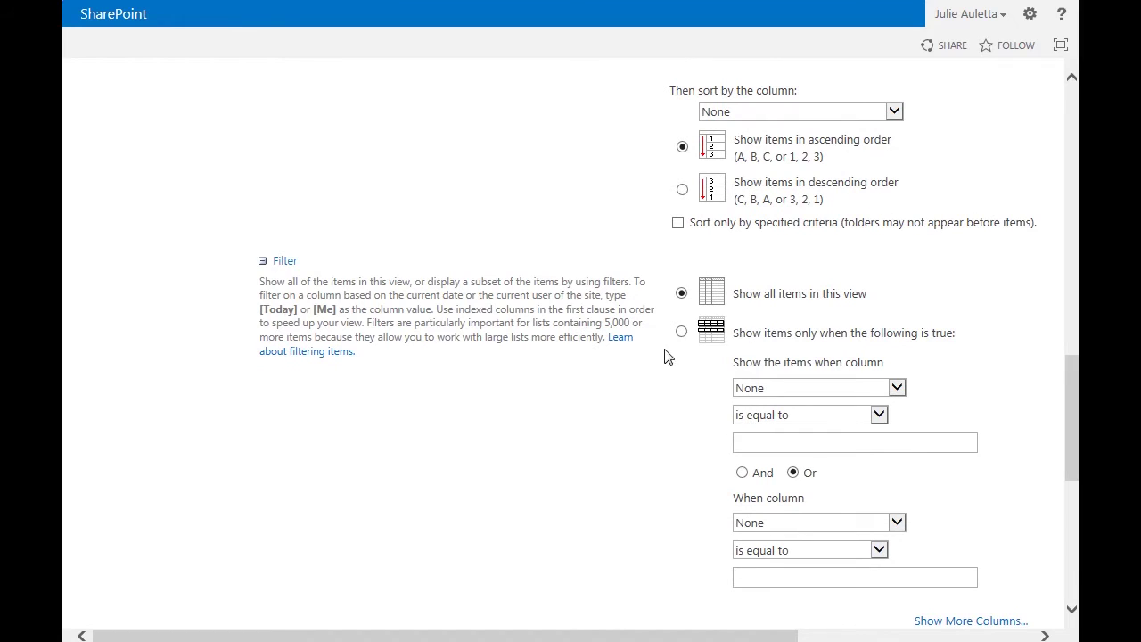
click(681, 332)
scroll(630, 444, down, 2)
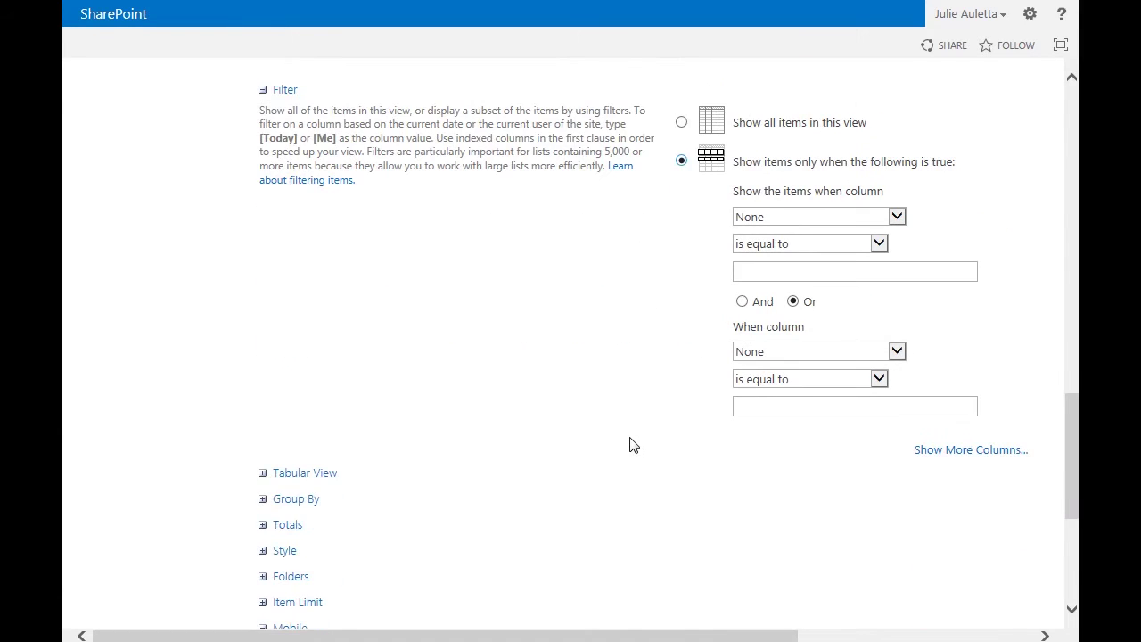
click(746, 219)
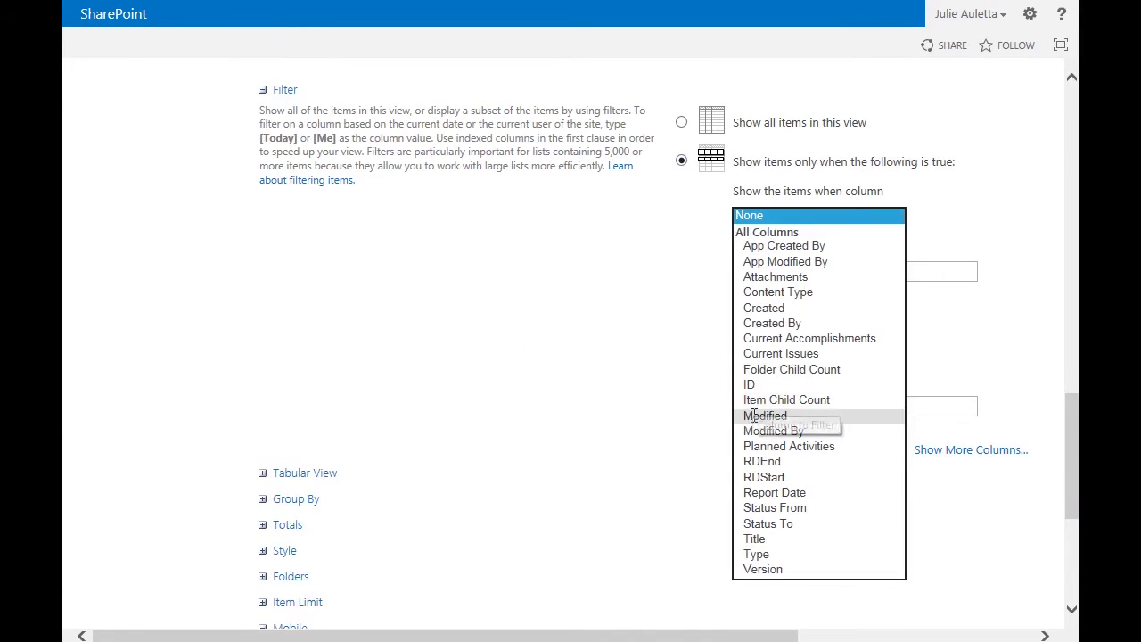
click(764, 478)
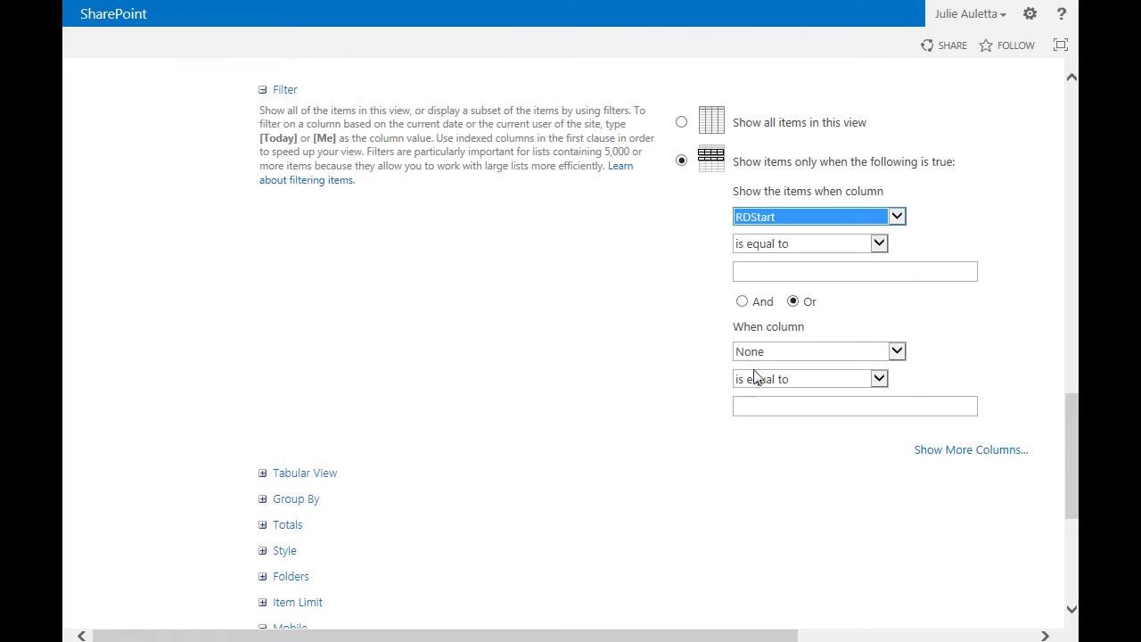
click(765, 243)
click(774, 308)
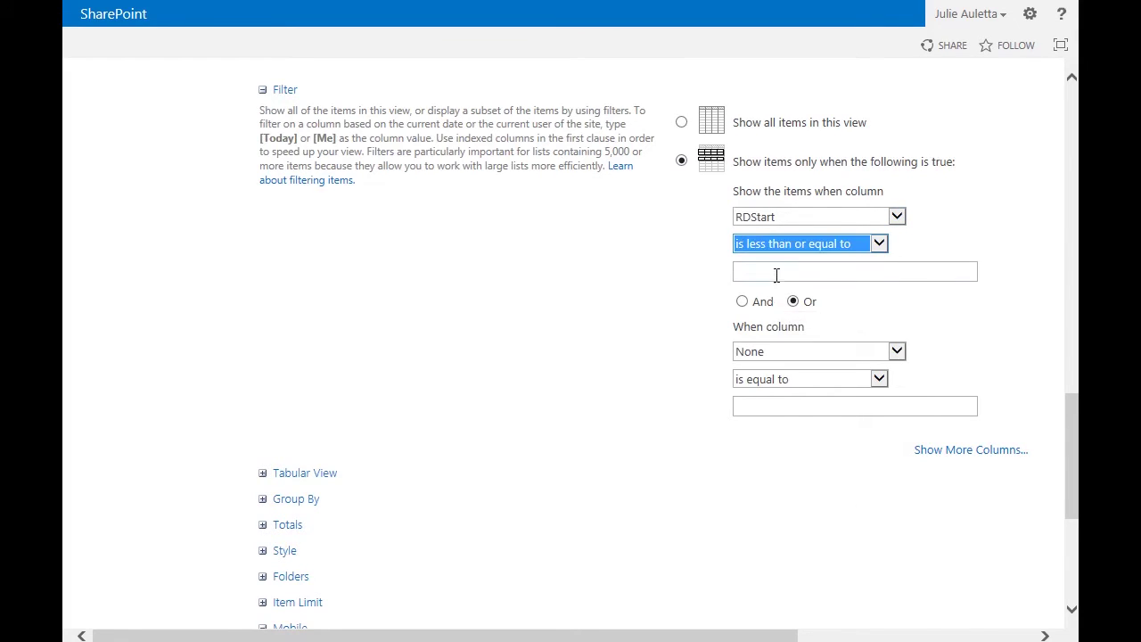
click(772, 273)
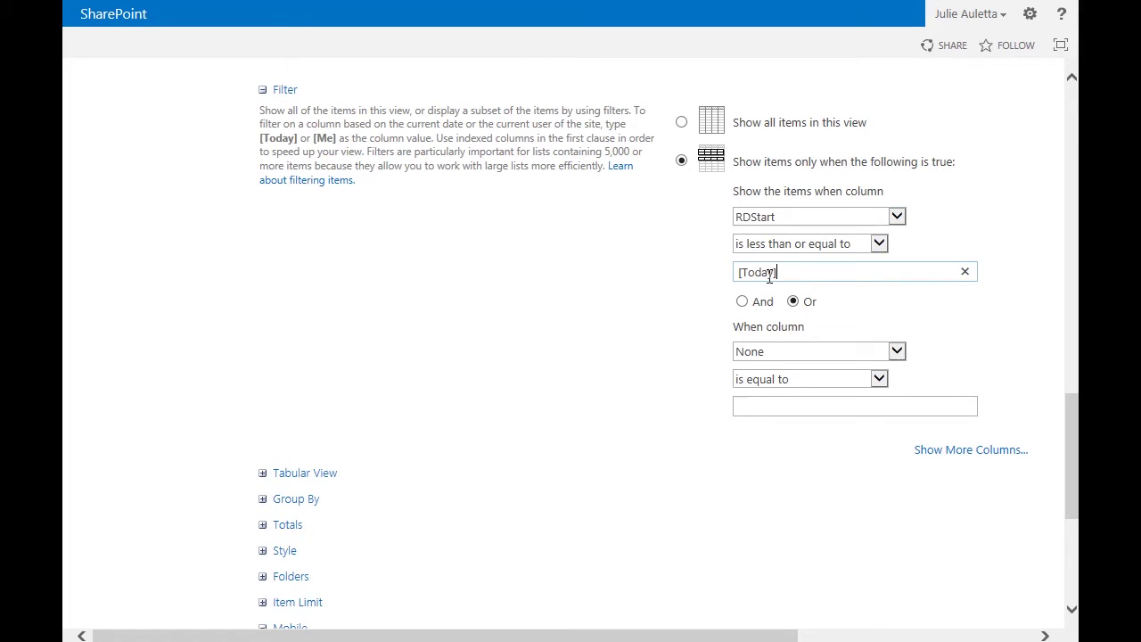
- Add a second And filter condition, RDEnd is greater than or equal to [Today], and save the view
click(742, 302)
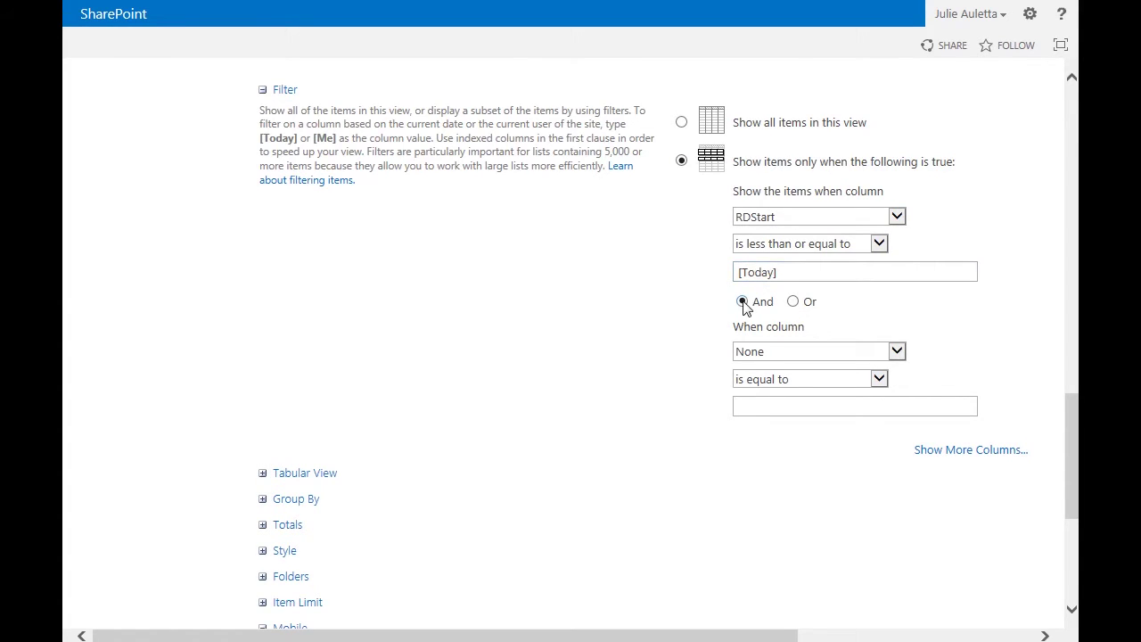
click(757, 355)
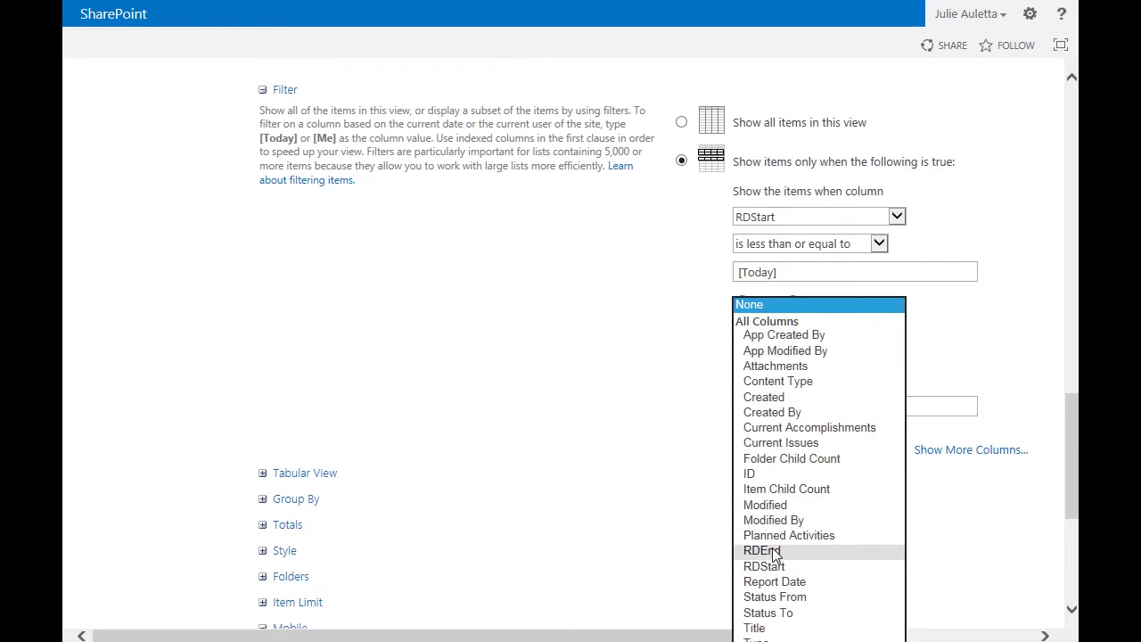
click(772, 548)
click(789, 381)
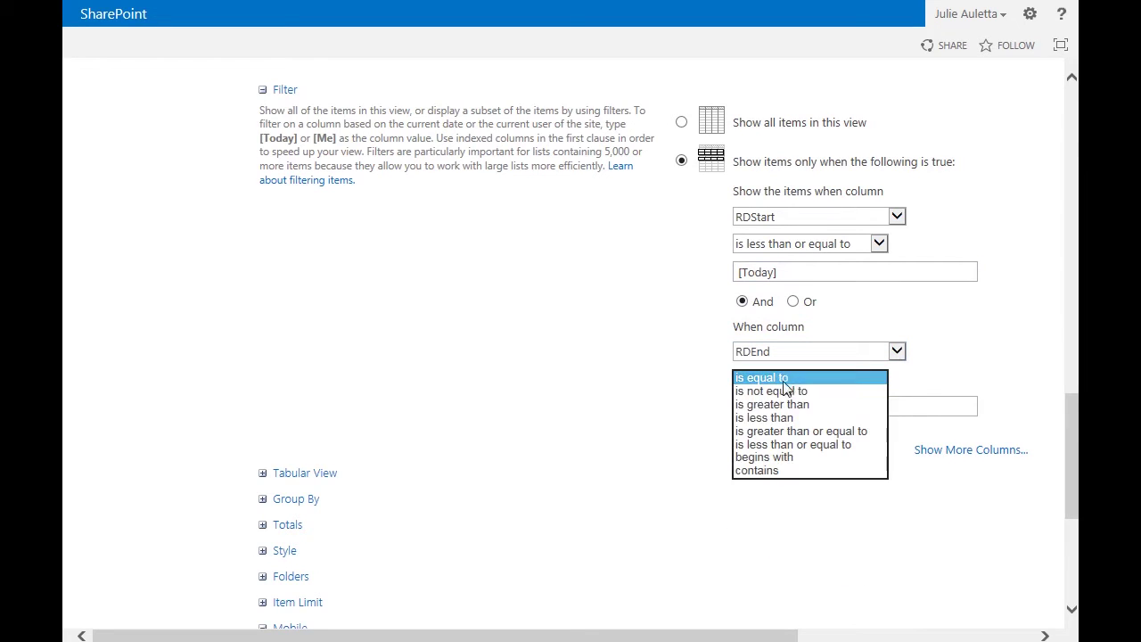
click(791, 431)
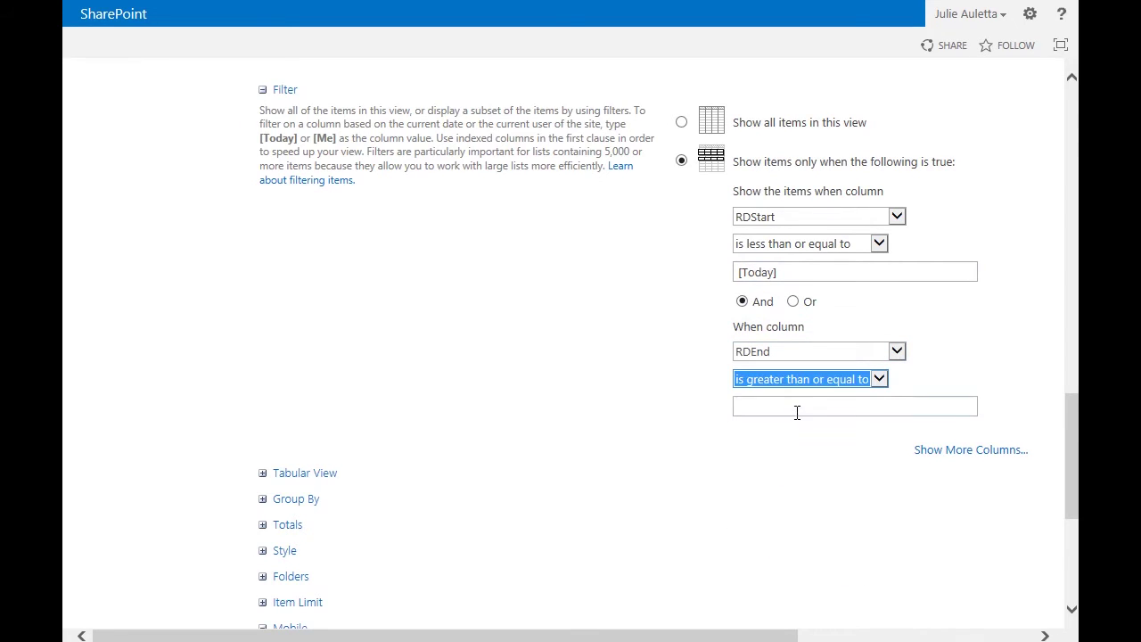
click(793, 405)
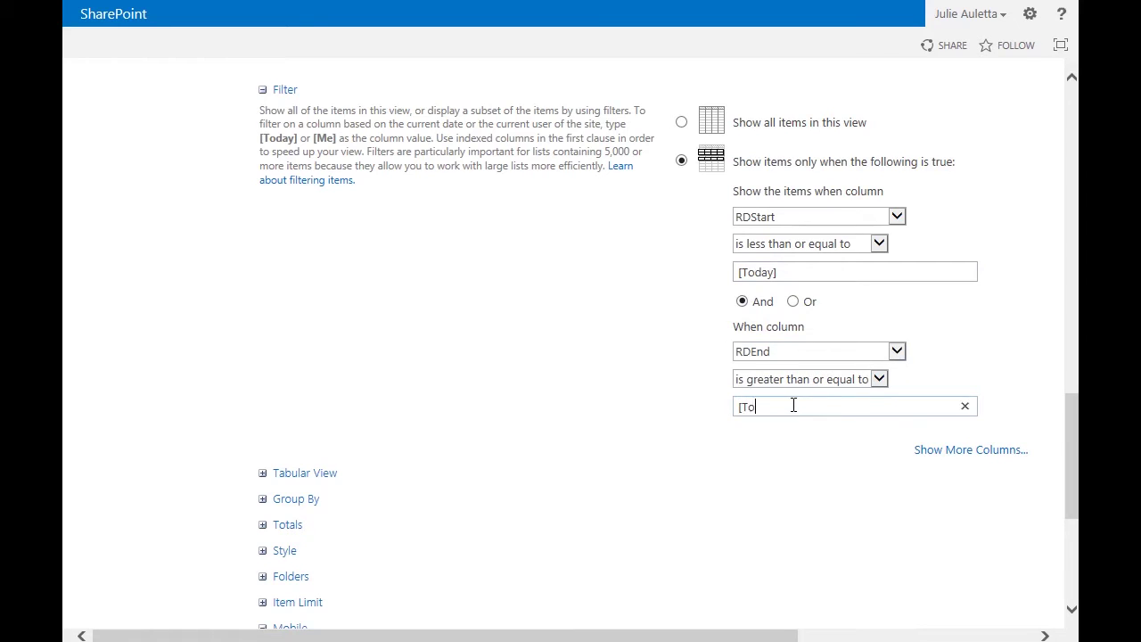
text([Today])
scroll(891, 472, down, 4)
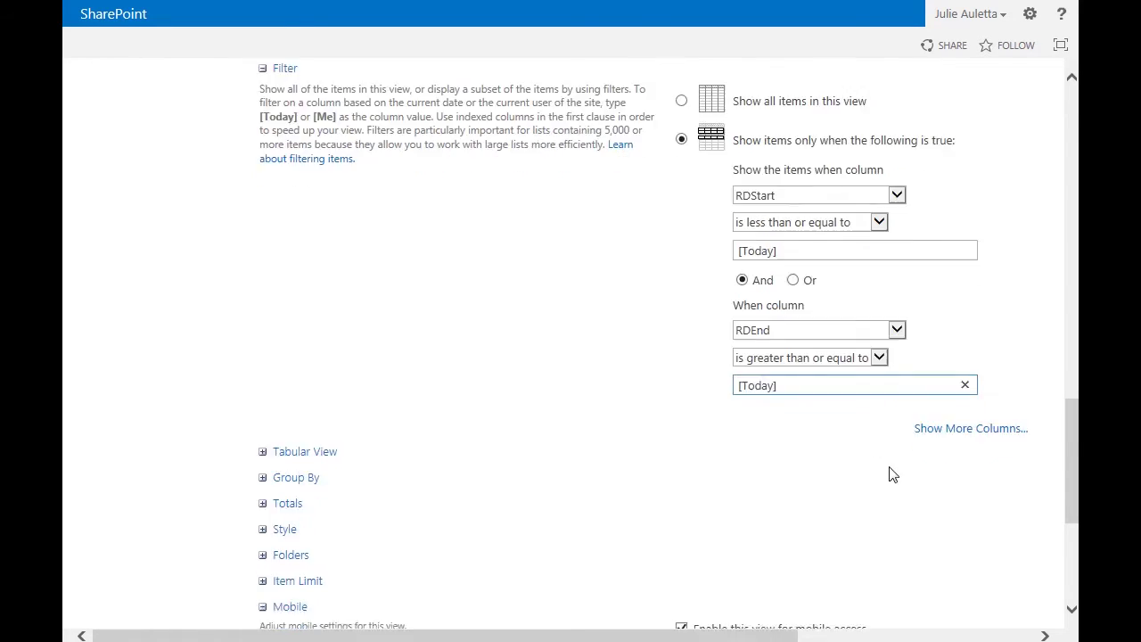
click(950, 545)
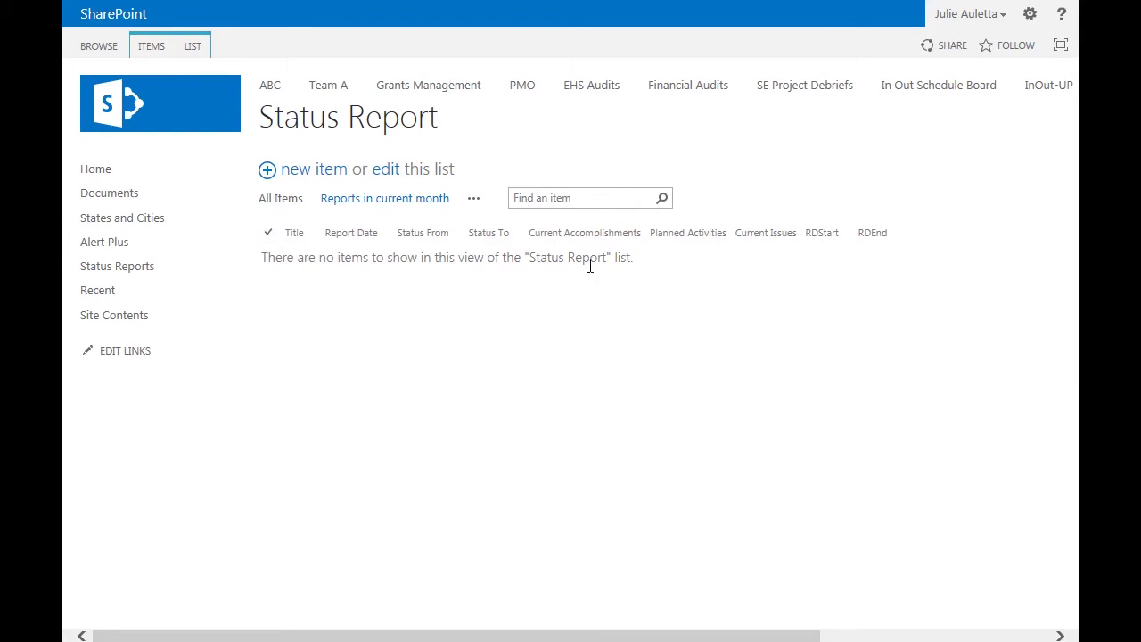
- From All Items, start a new status report with Status From 7/1/2015 and Status To 8/31/2015
click(288, 202)
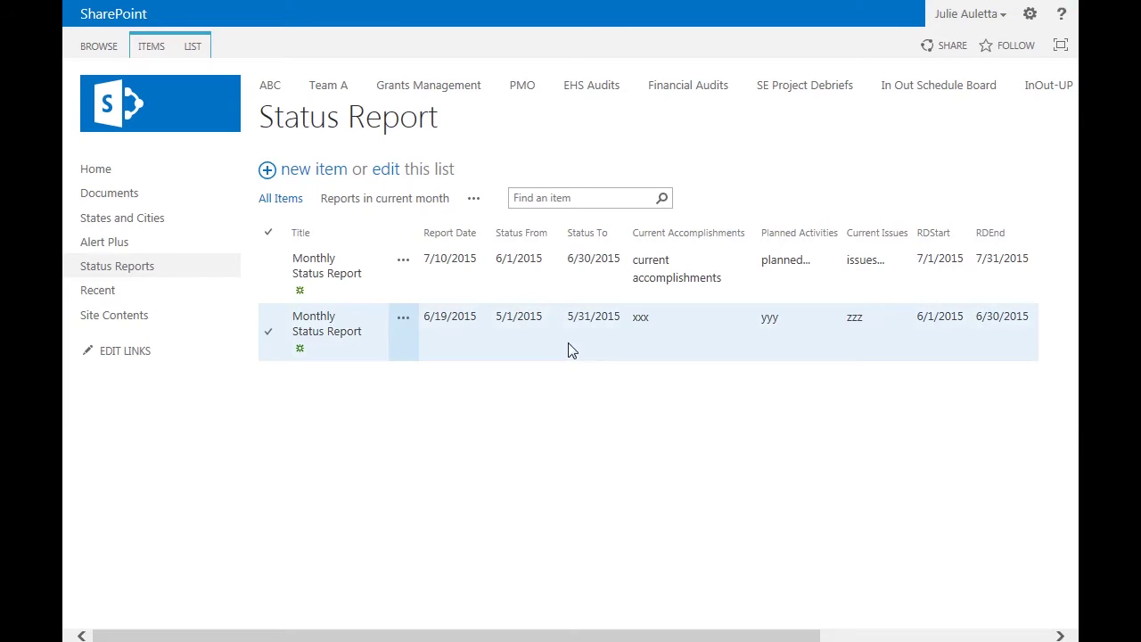
click(298, 171)
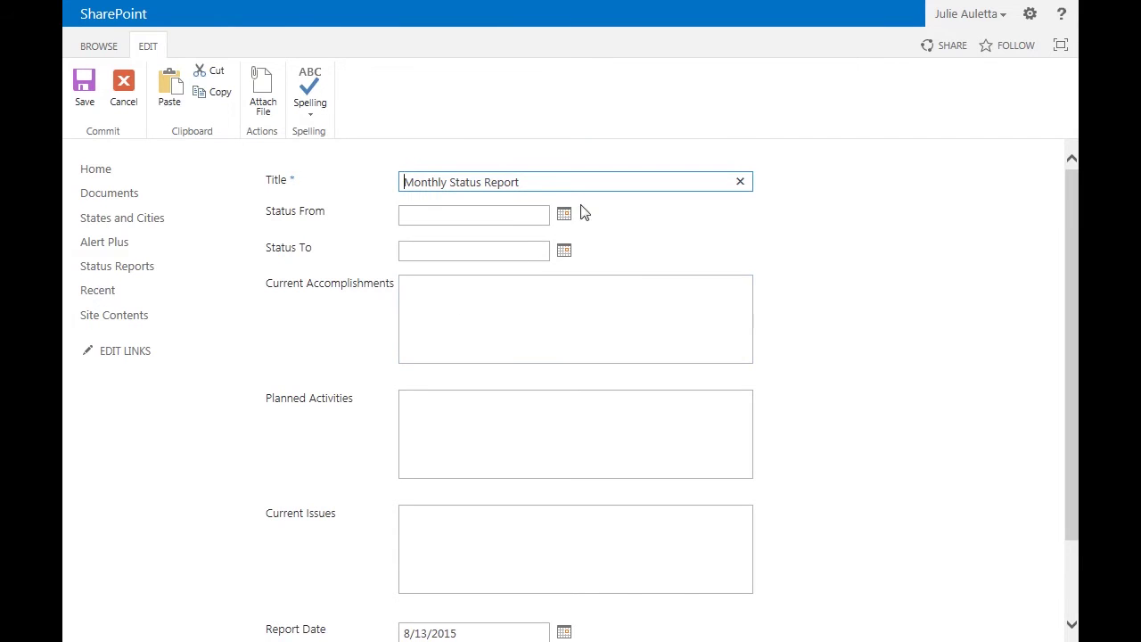
click(565, 217)
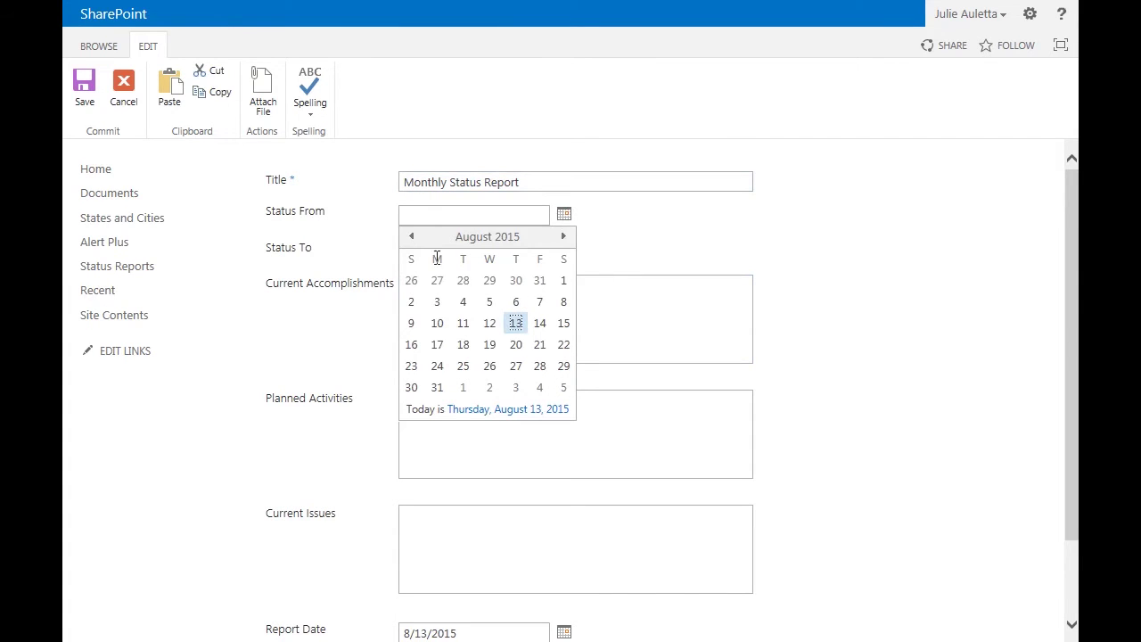
click(413, 237)
click(490, 282)
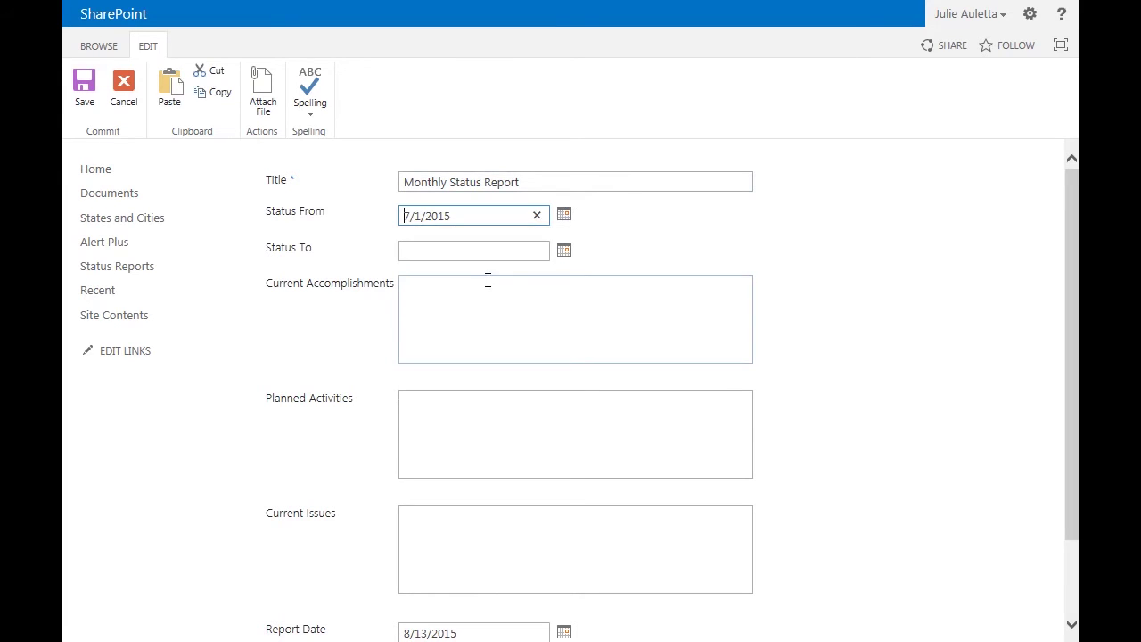
click(561, 257)
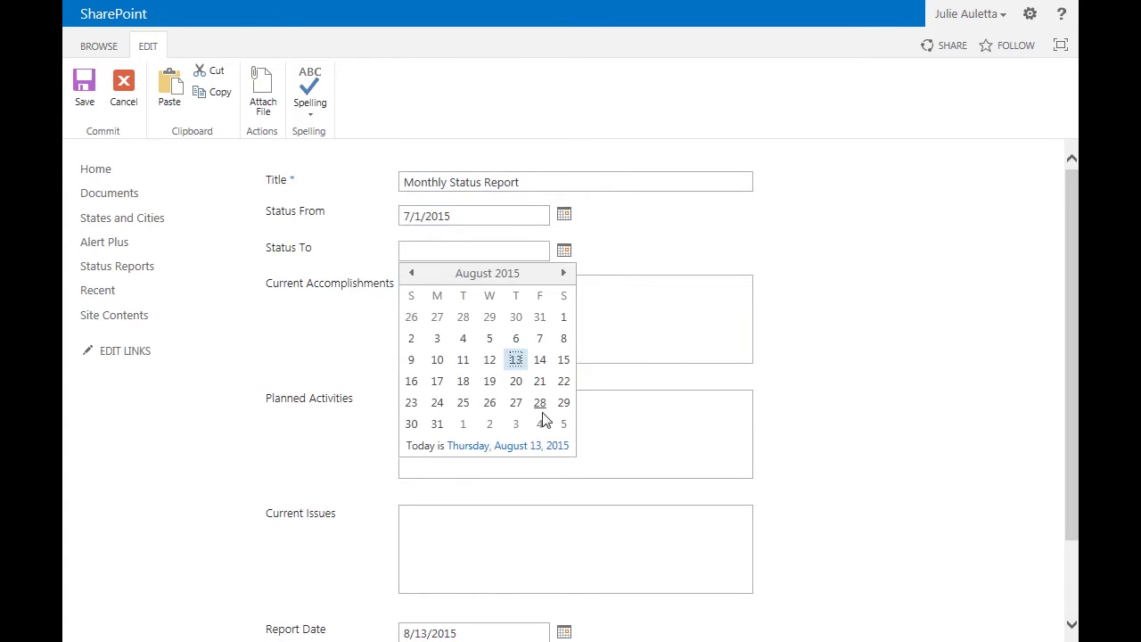
click(438, 424)
- Enter qqq for Current Accomplishments and qq for both Planned Activities and Current Issues, and save the report
click(470, 338)
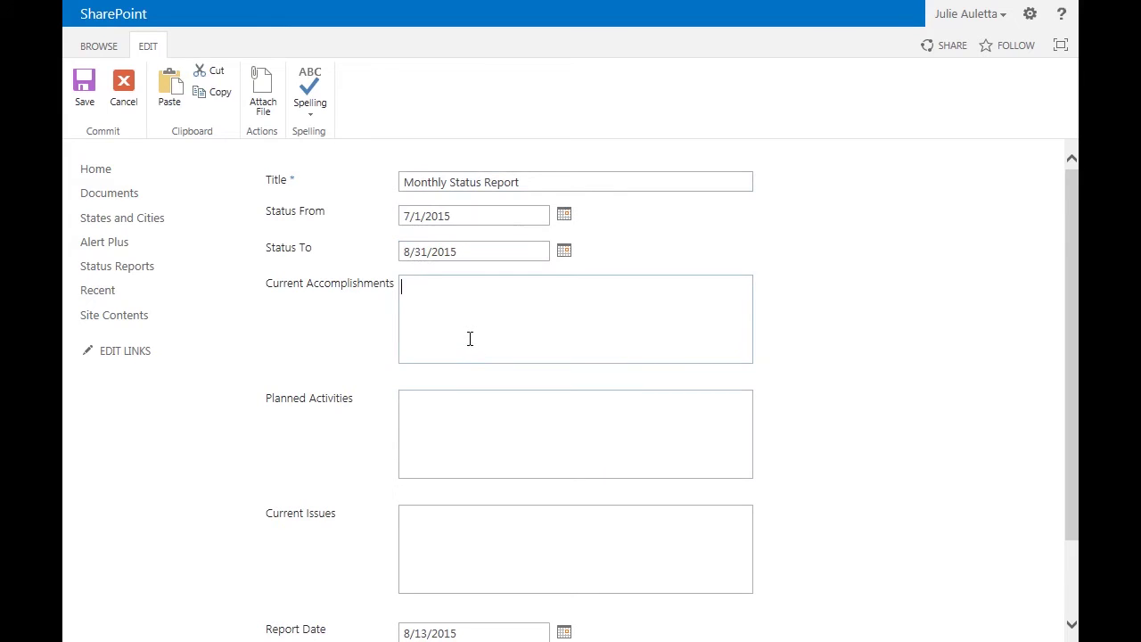
text(qqq)
click(502, 429)
text(qq)
click(494, 534)
text(qq)
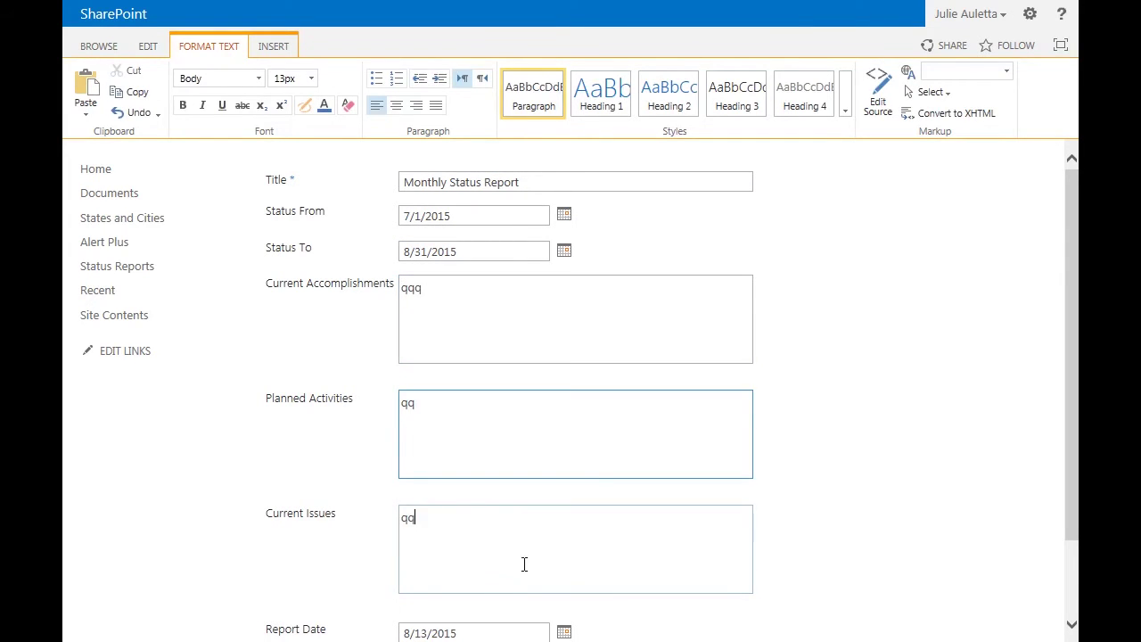
scroll(525, 565, down, 2)
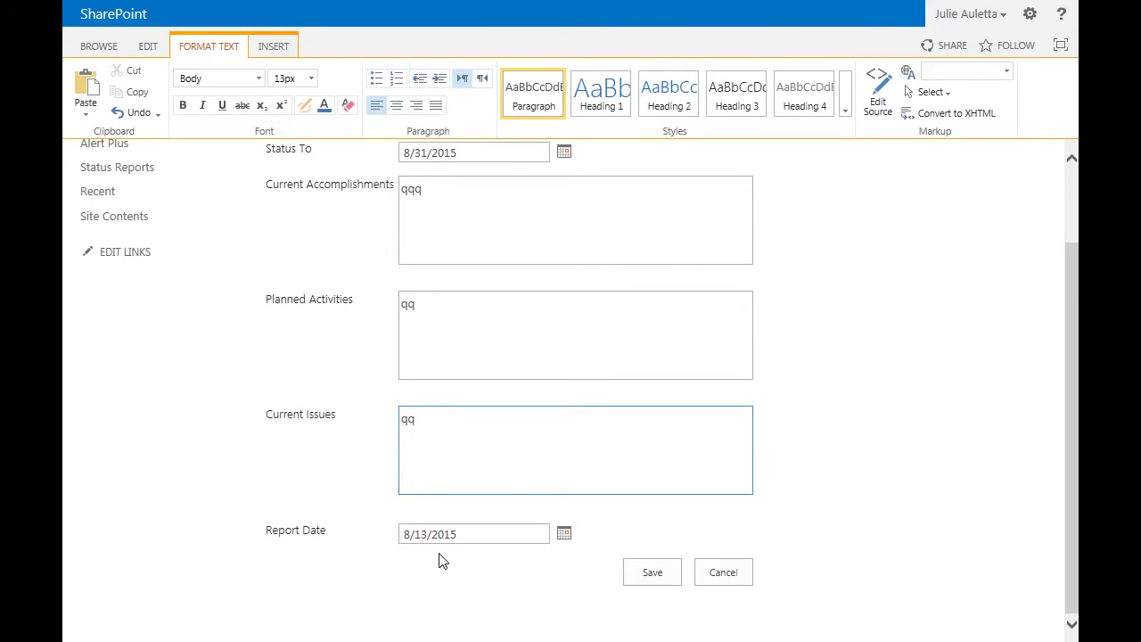
click(651, 574)
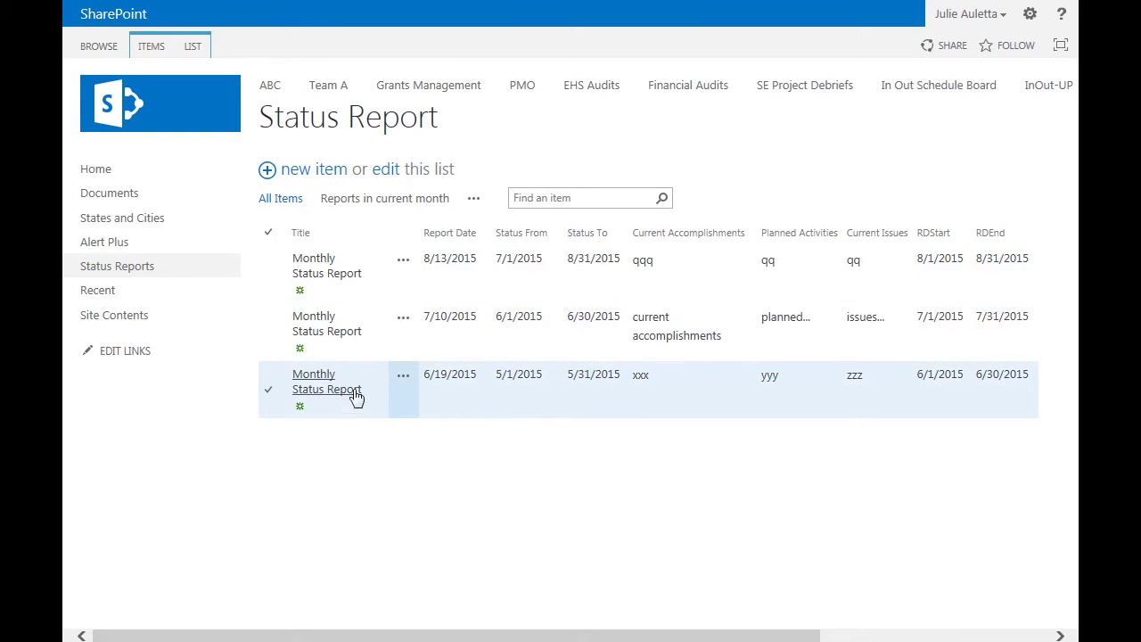
- Check which status reports appear in the Reports in current month view
click(425, 290)
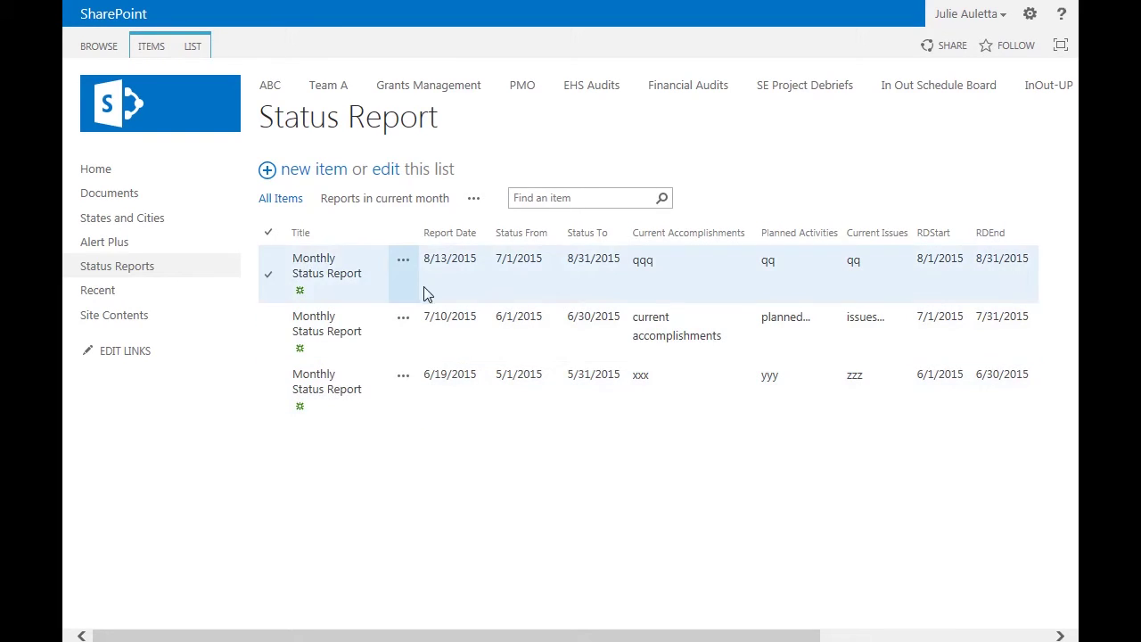
click(354, 202)
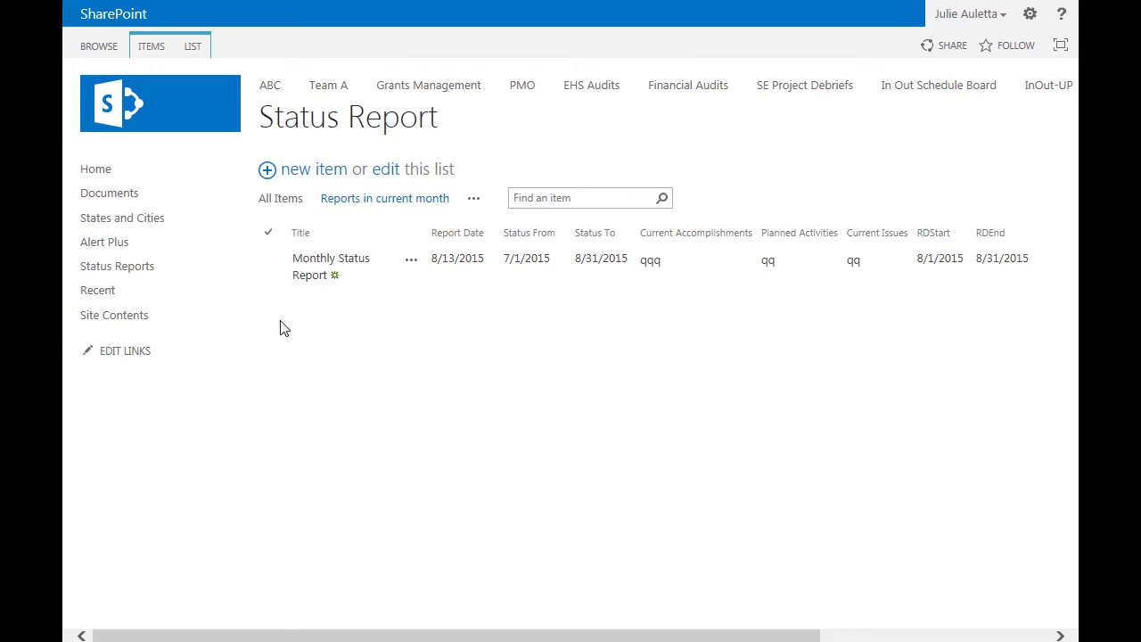
- Add a custom list named Status Report KPI to the site
click(136, 327)
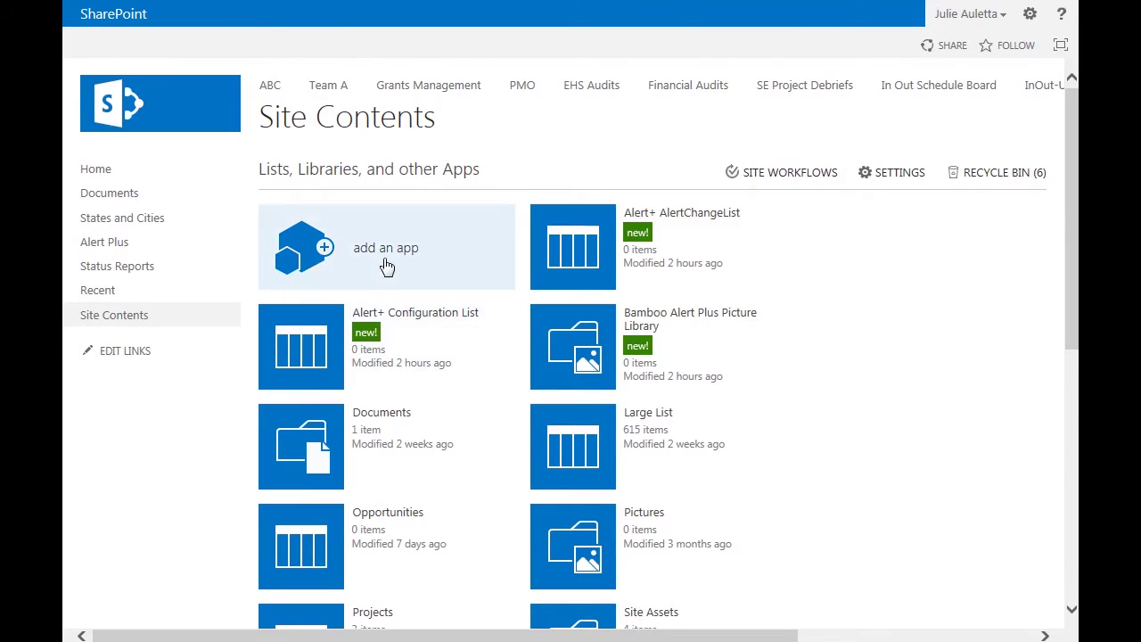
click(387, 253)
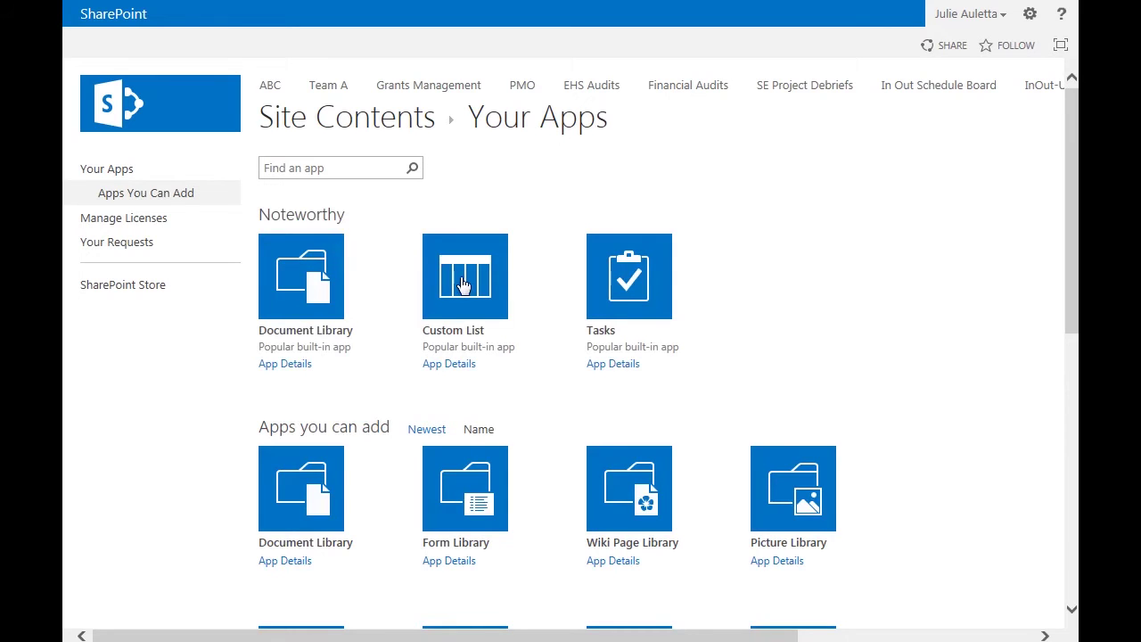
click(463, 285)
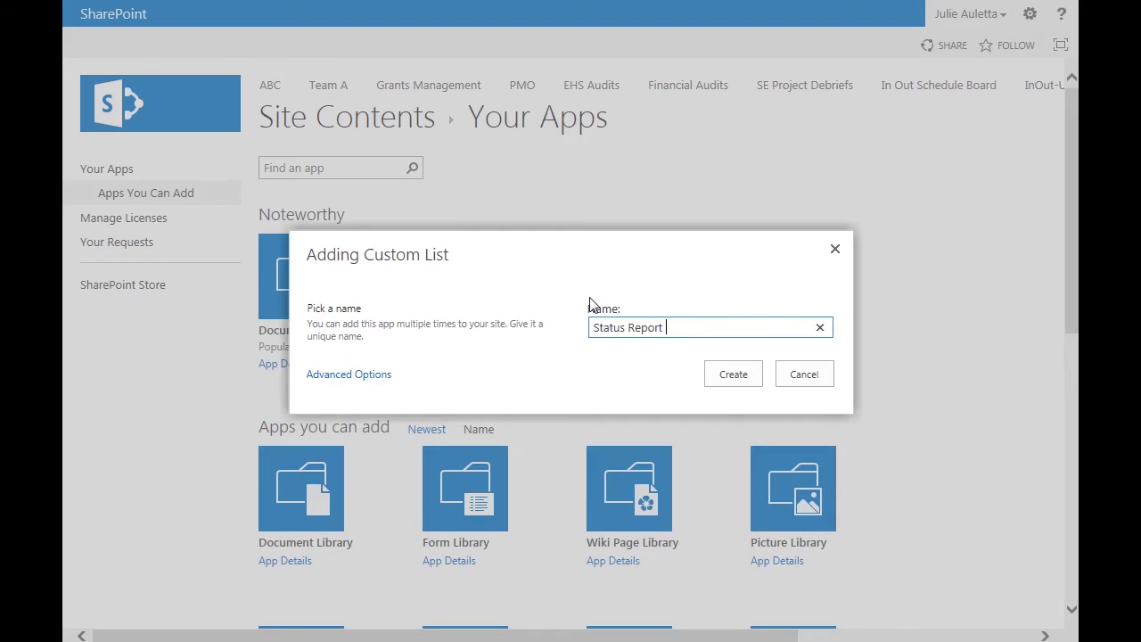
click(732, 374)
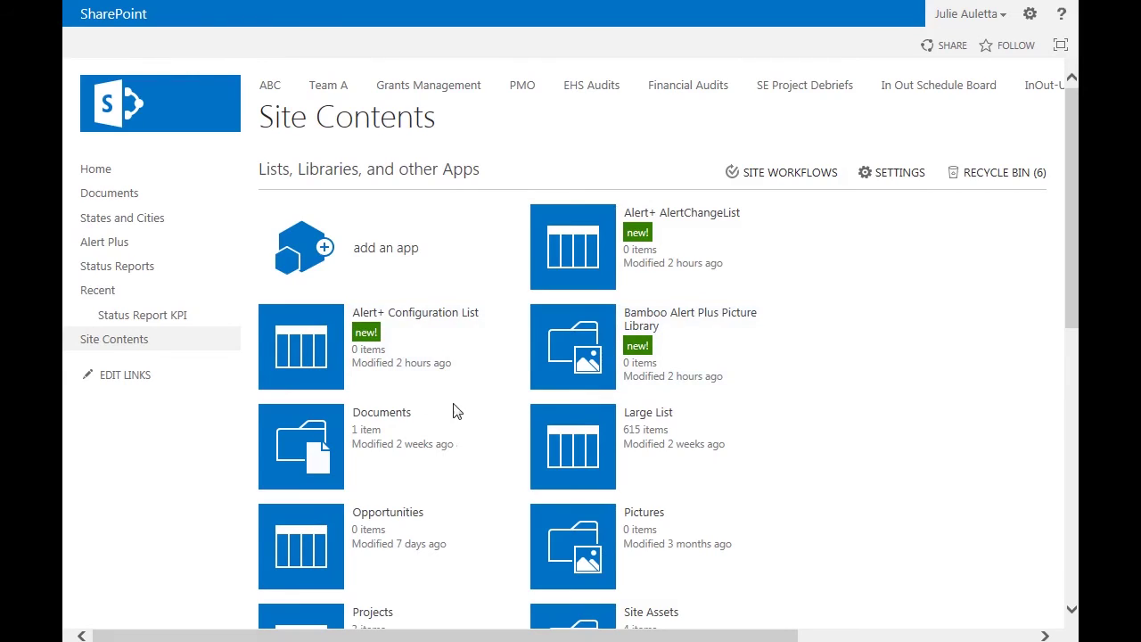
- In the Status Report KPI list, start a column named Created in Current Month with the Bamboo KPI Column type
scroll(463, 414, down, 4)
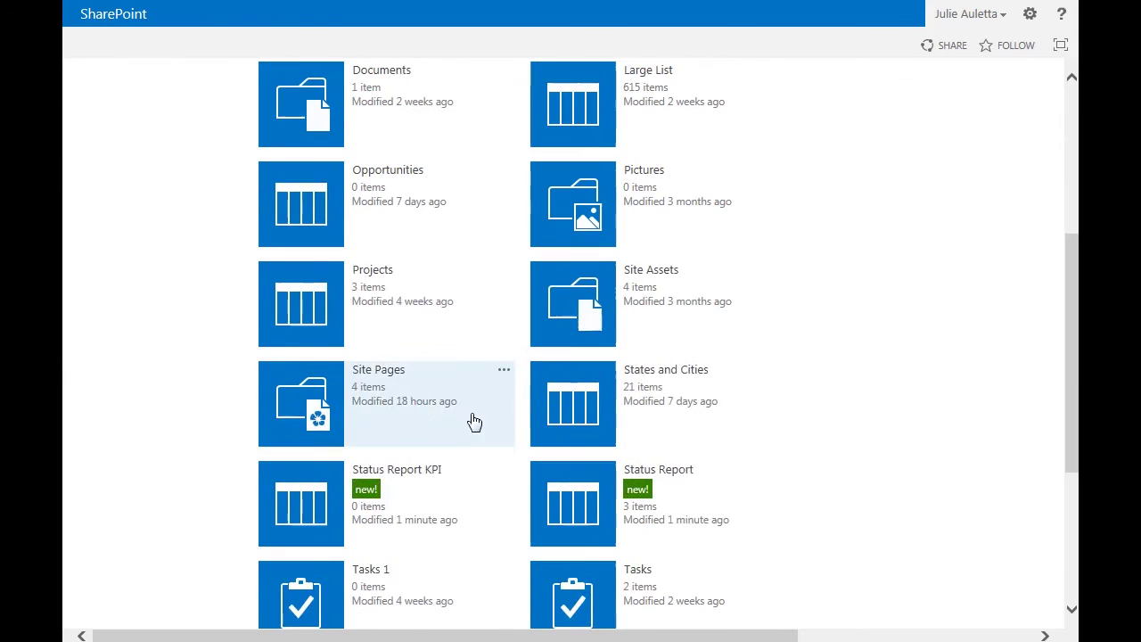
click(429, 524)
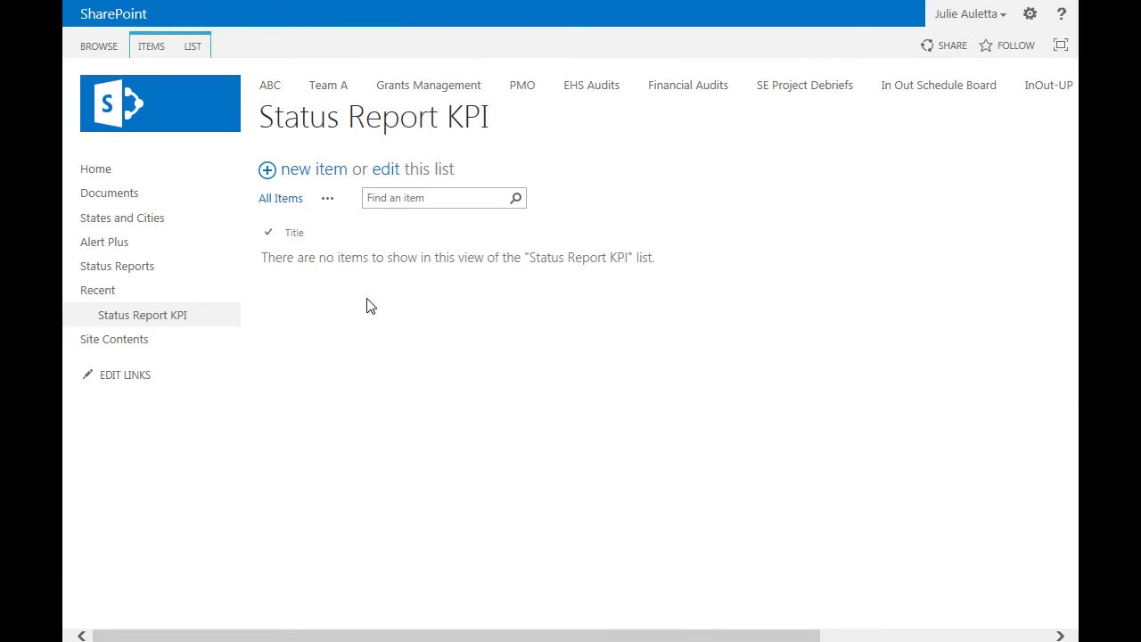
click(192, 49)
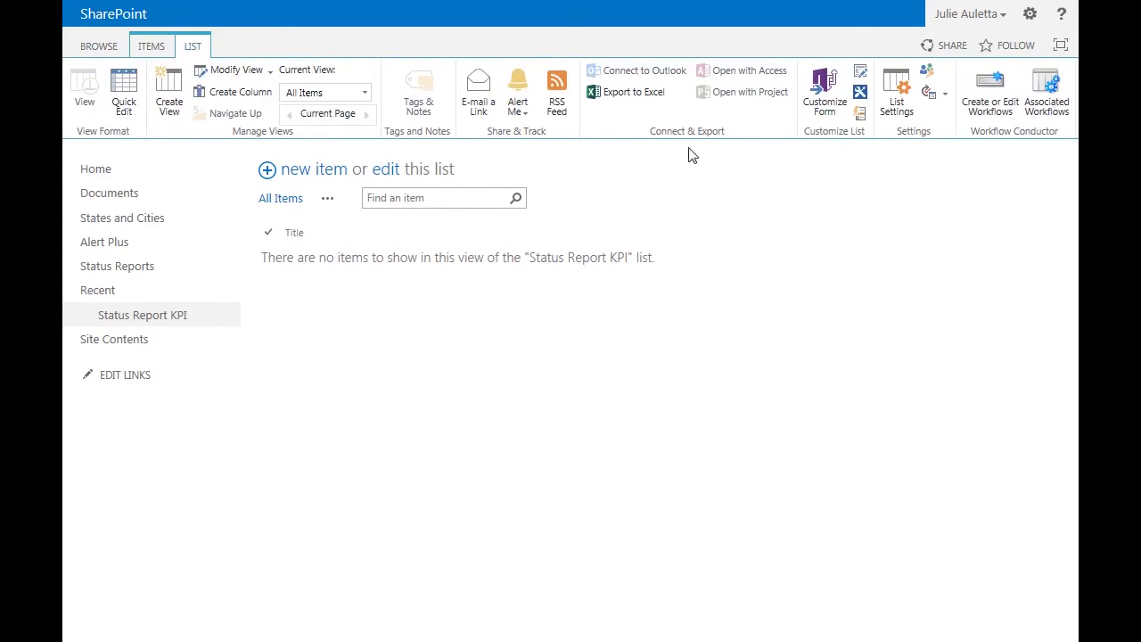
click(253, 98)
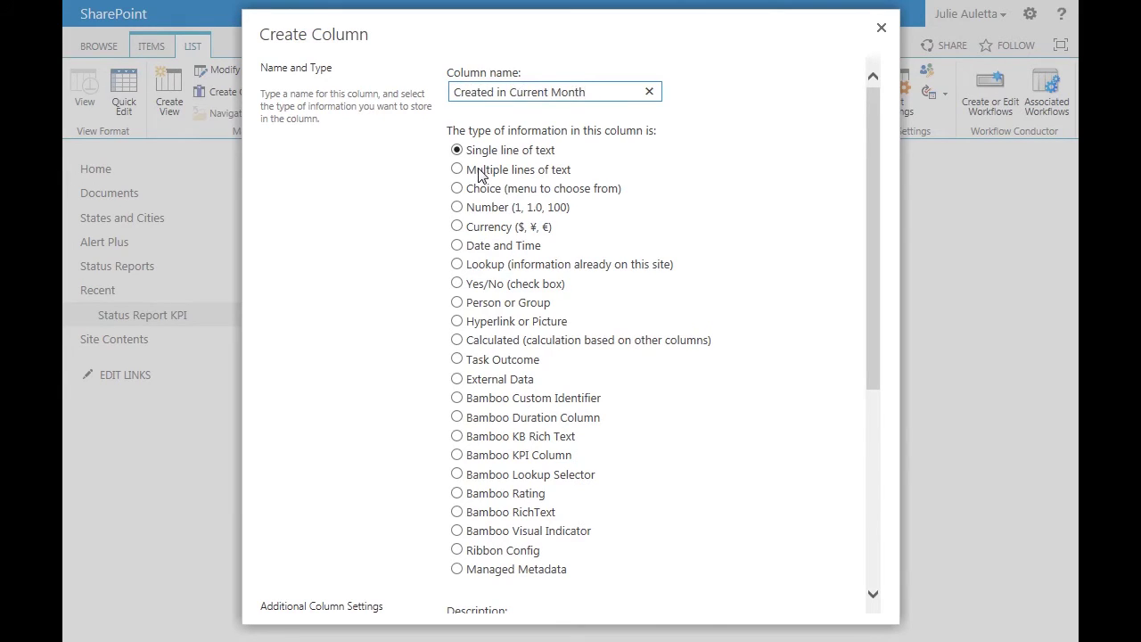
click(456, 455)
- Base the KPI column on the Status Report list and its Reports in current month view
scroll(561, 469, down, 3)
scroll(565, 467, down, 4)
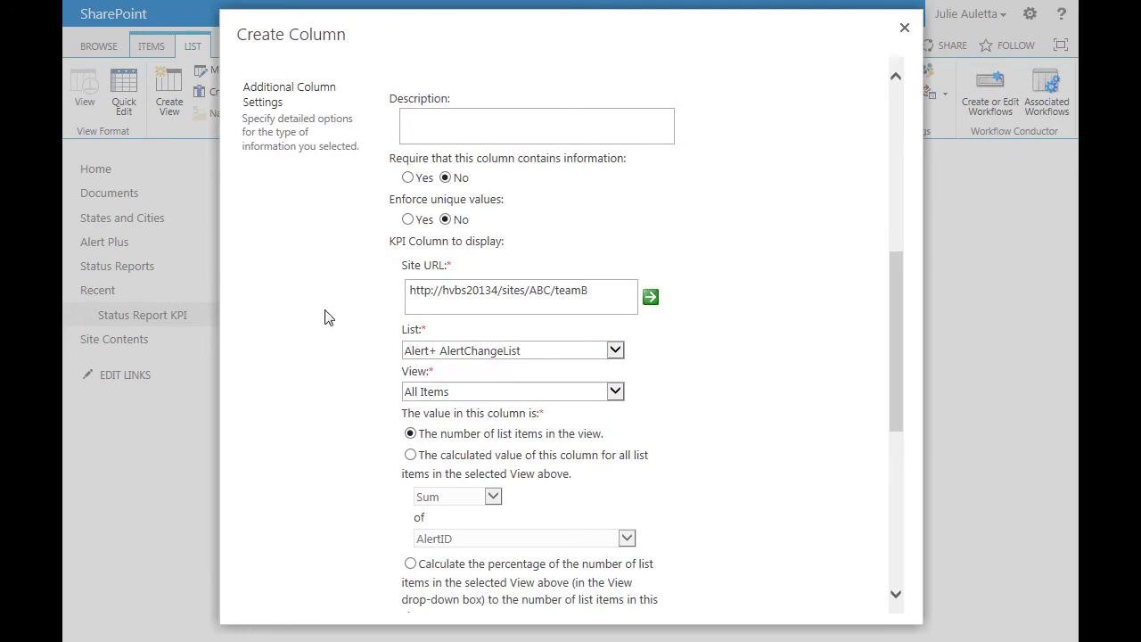
click(514, 352)
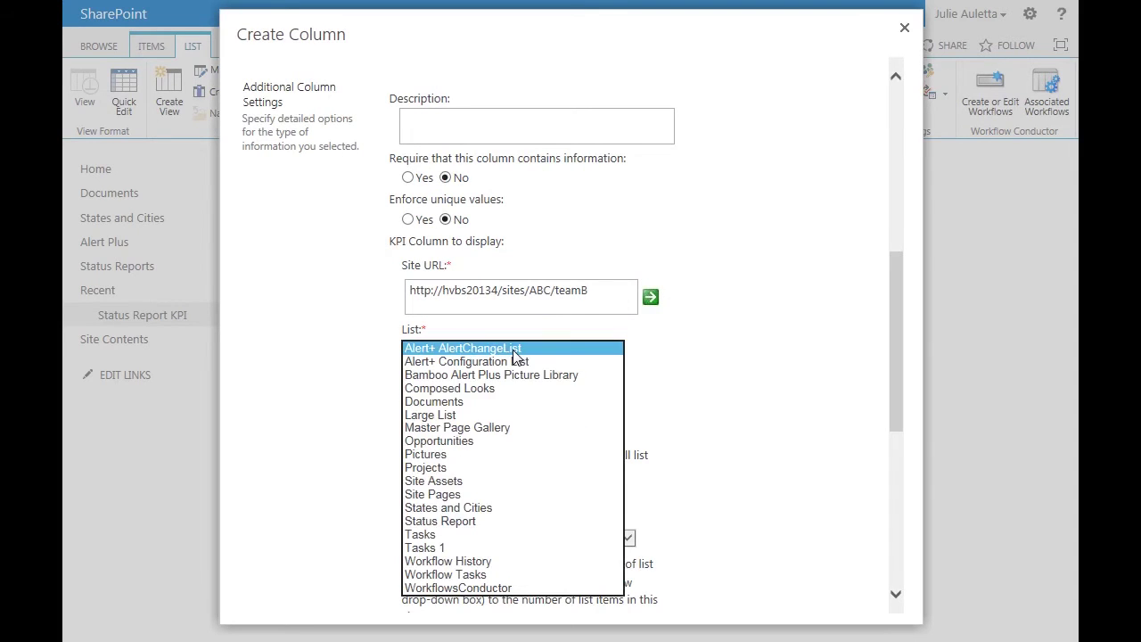
click(481, 519)
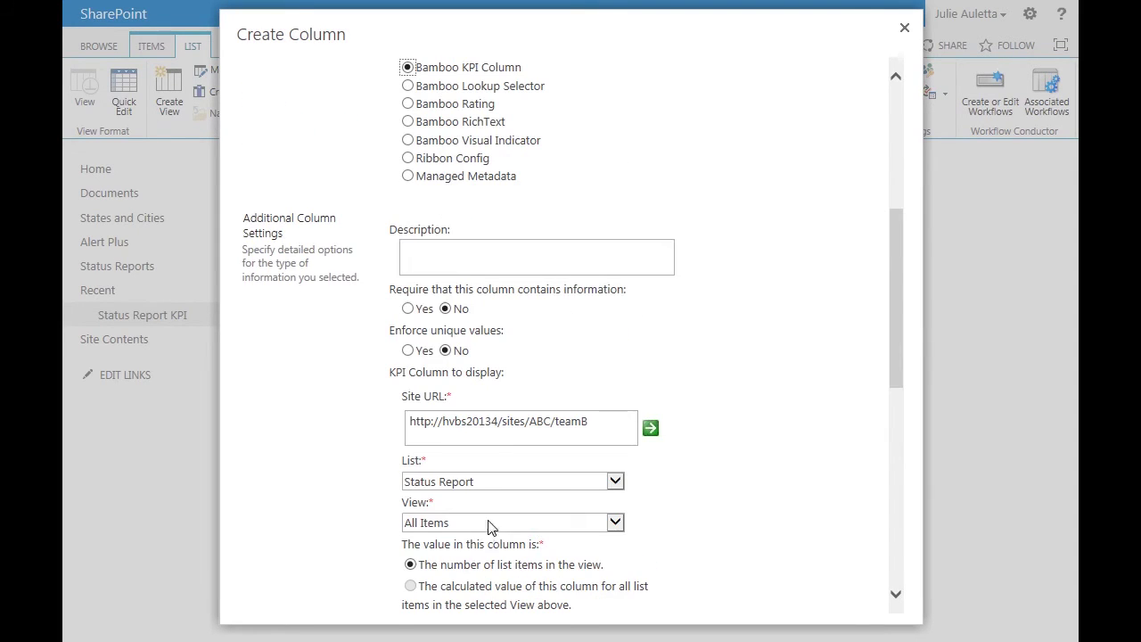
click(465, 526)
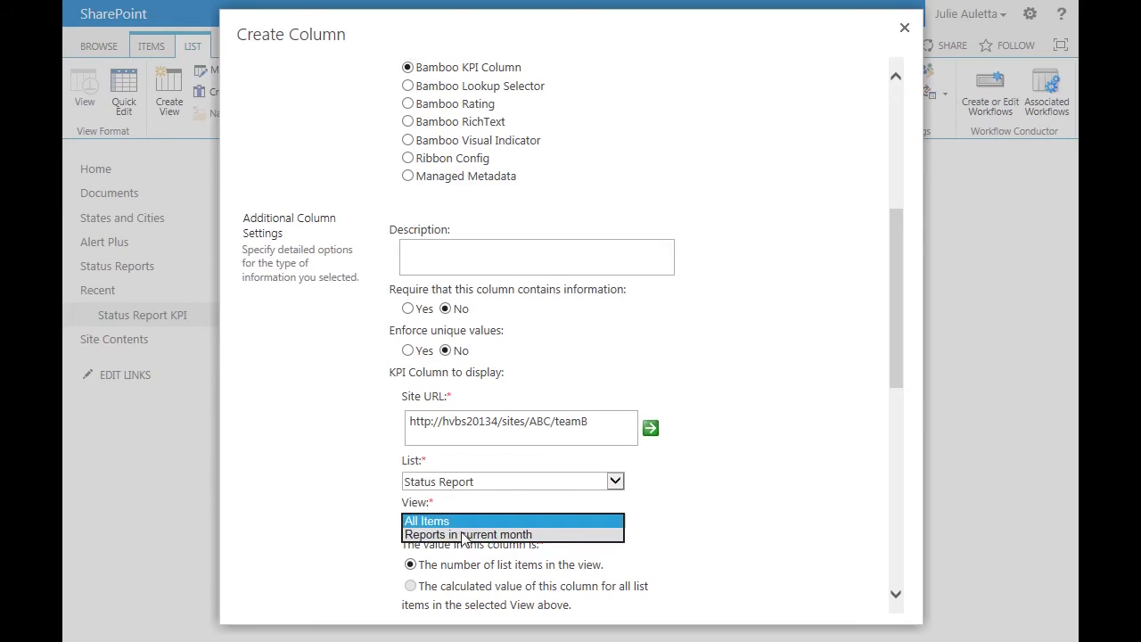
click(463, 535)
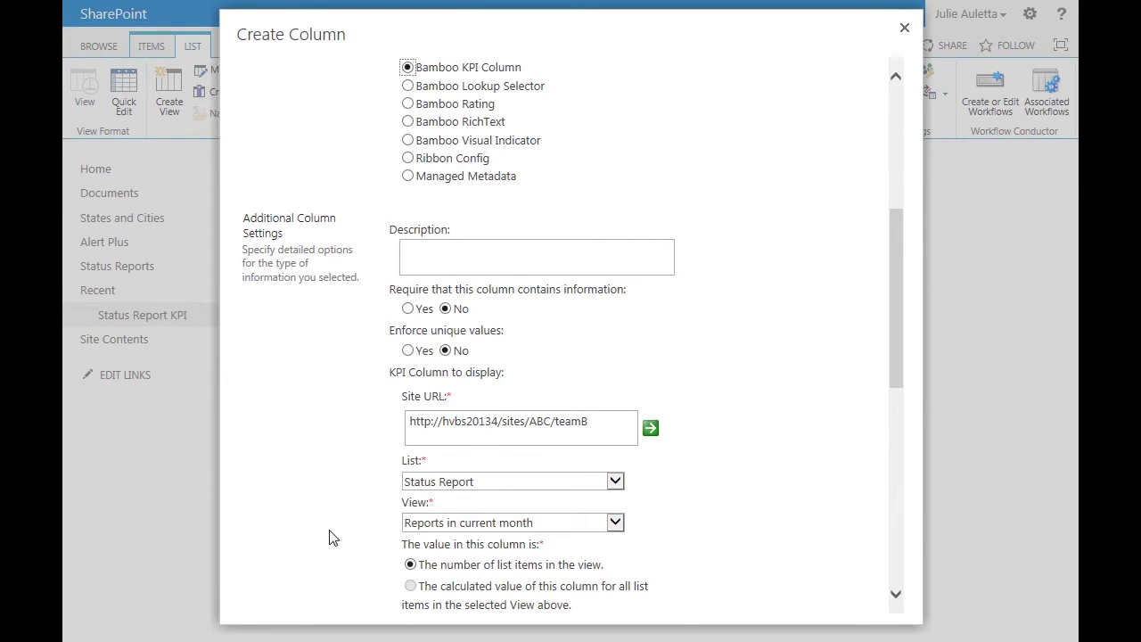
- Set the KPI column's display rules so that better values are lower
scroll(325, 542, down, 3)
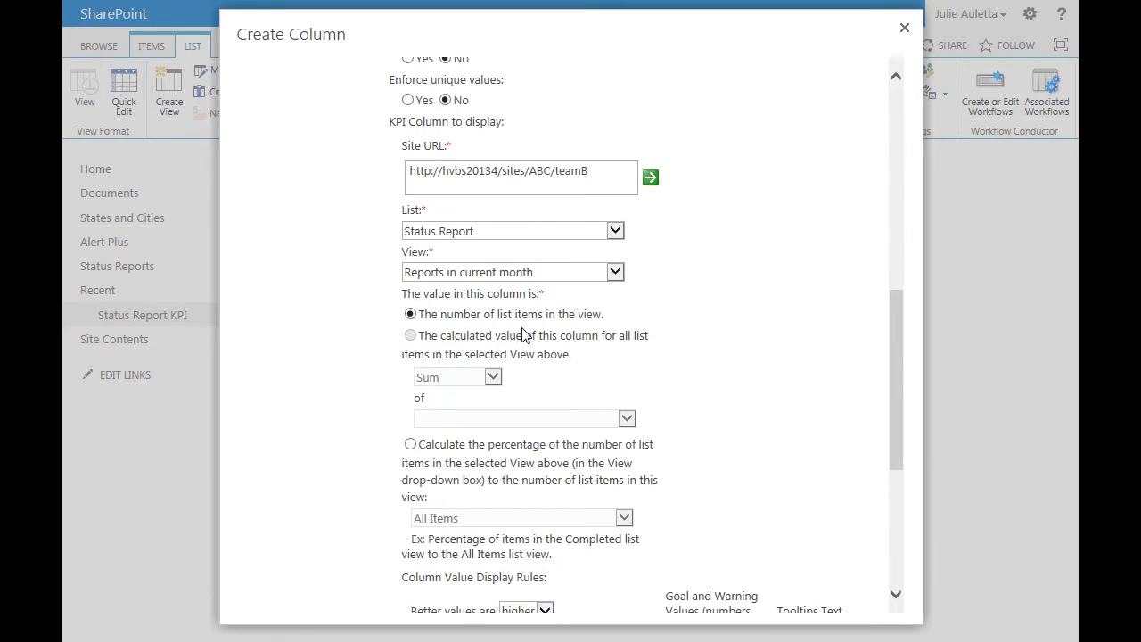
scroll(624, 366, down, 3)
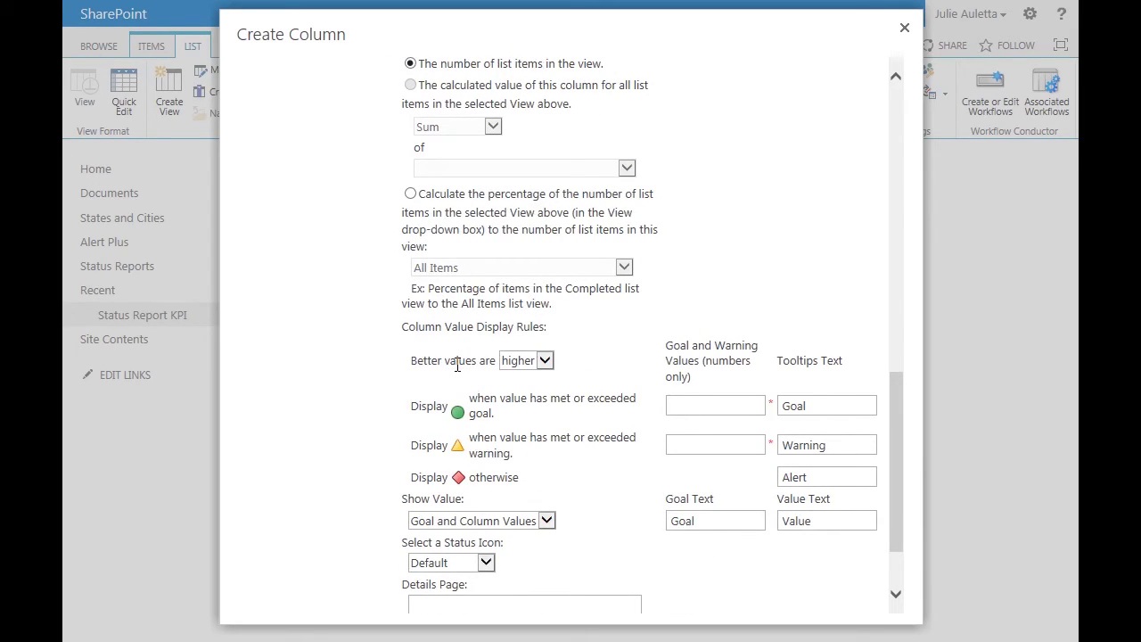
click(535, 362)
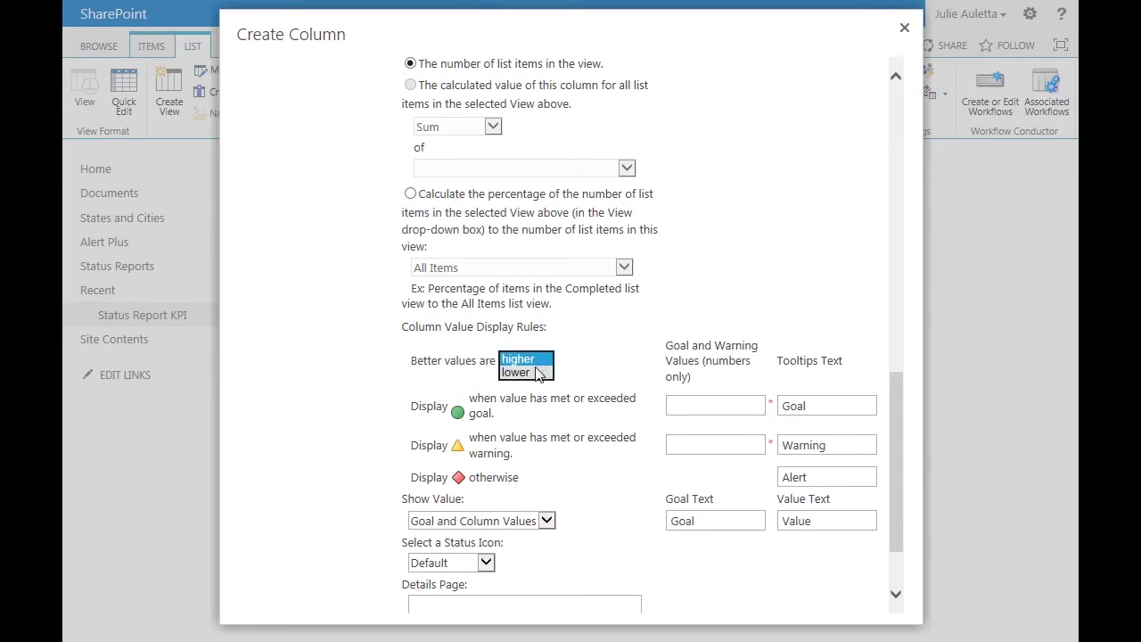
click(535, 372)
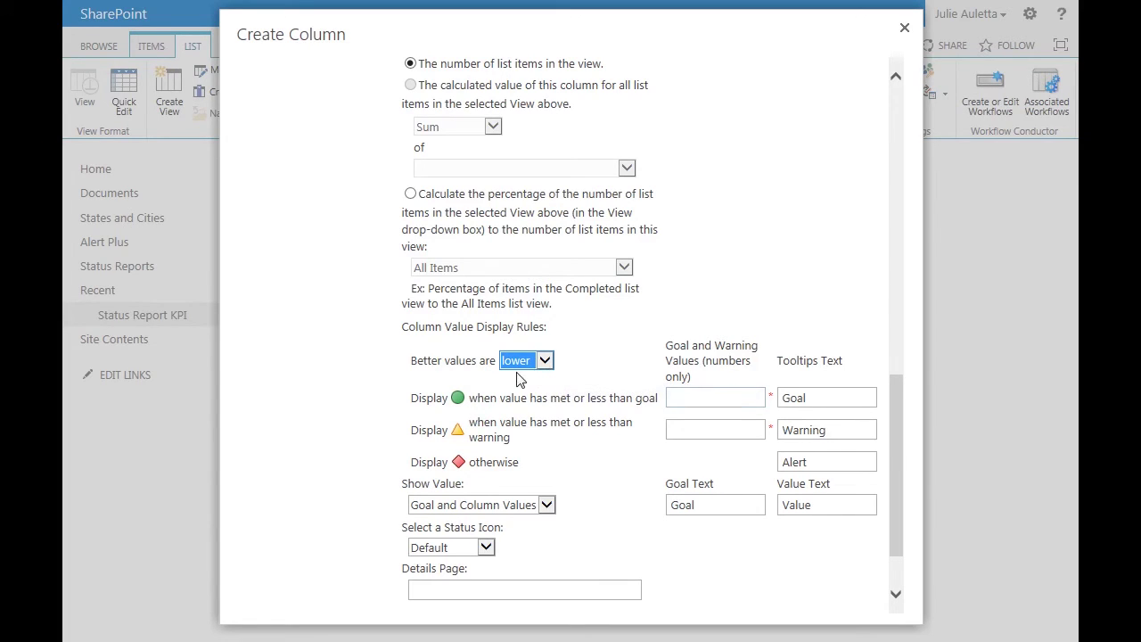
- Set the KPI column's goal value to 0 and its warning value to 1
click(700, 398)
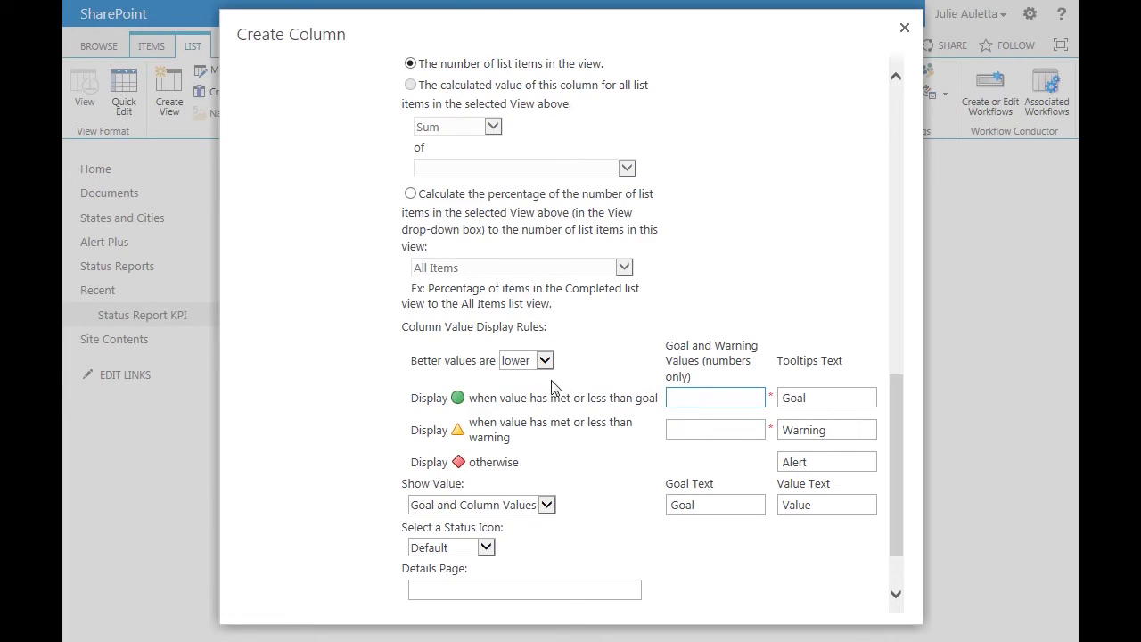
text(0)
click(690, 429)
text(1)
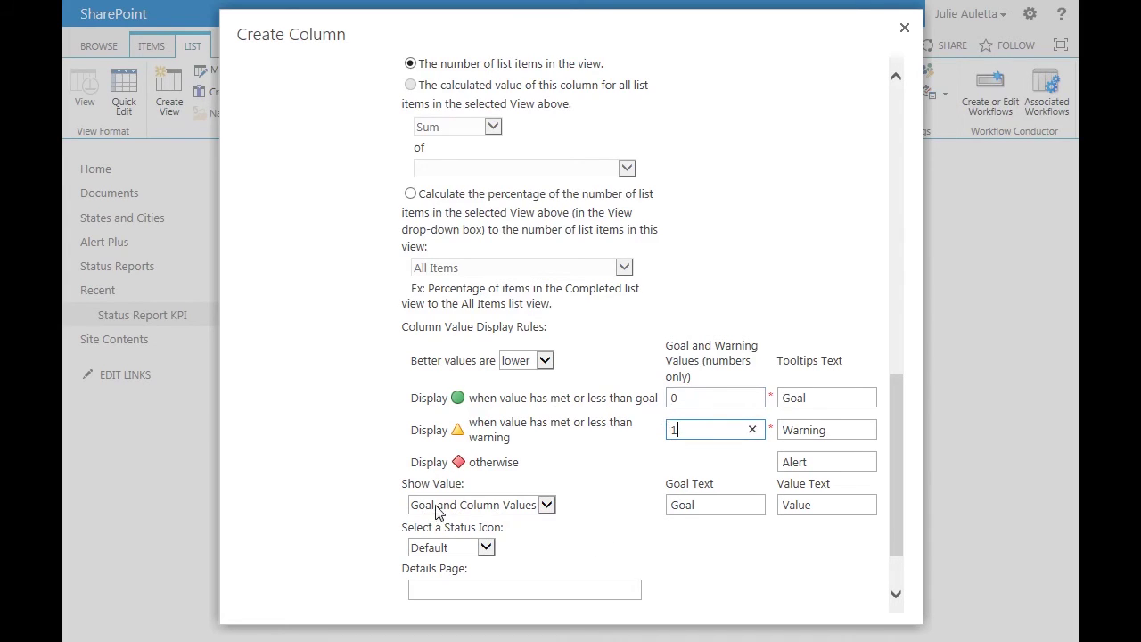
- Set the KPI column to show only the Column Value and create the column
click(546, 505)
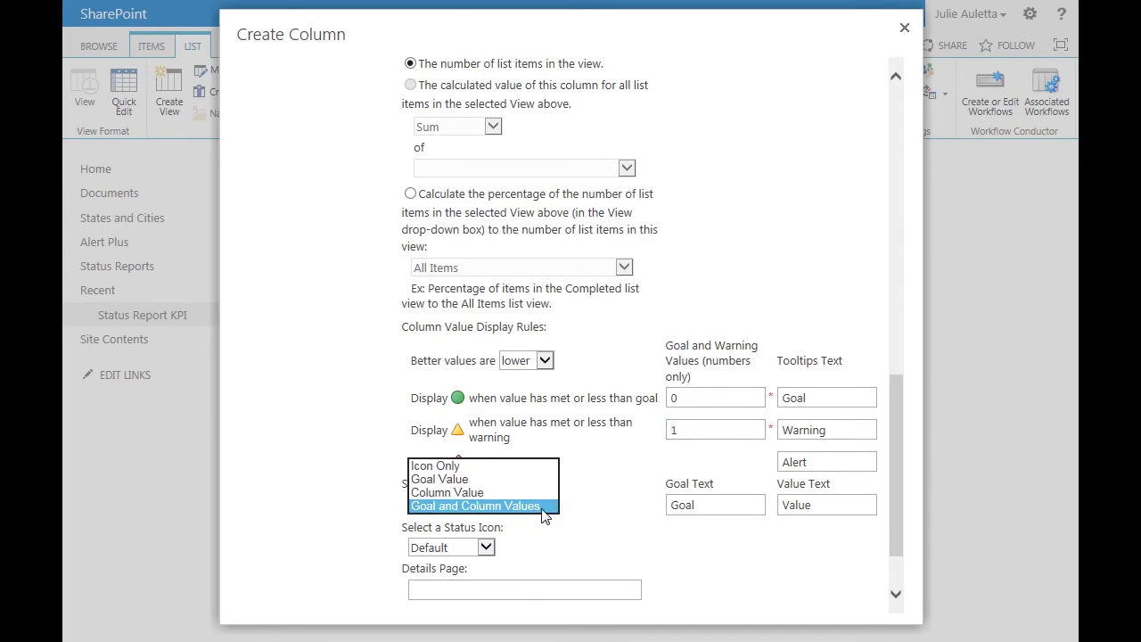
click(516, 493)
scroll(515, 506, up, 6)
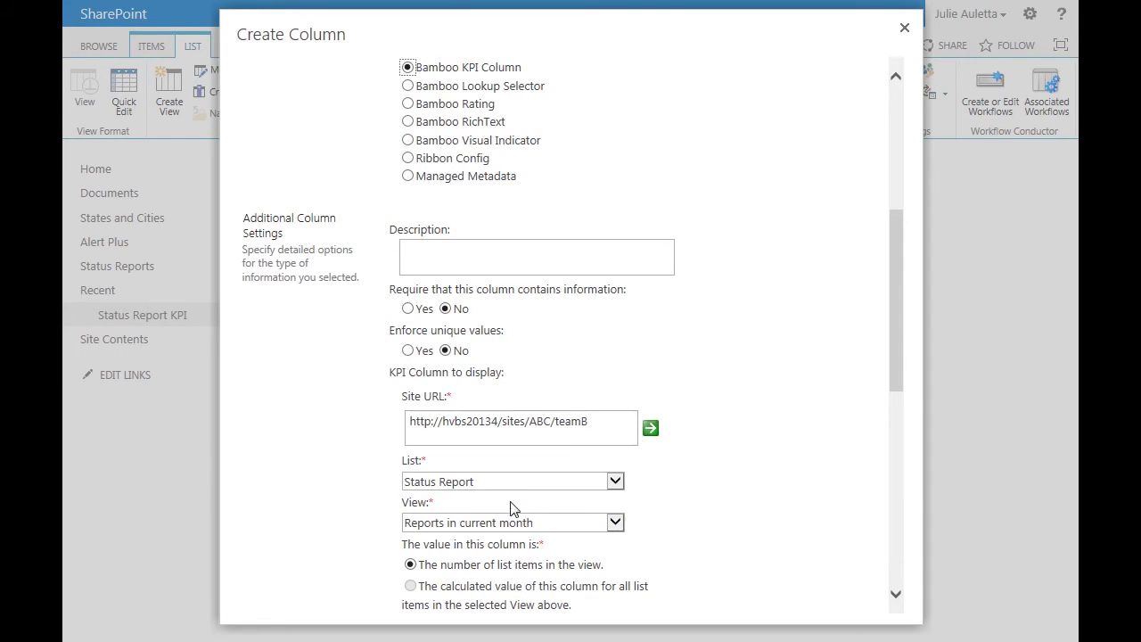
scroll(686, 525, down, 4)
scroll(690, 529, down, 3)
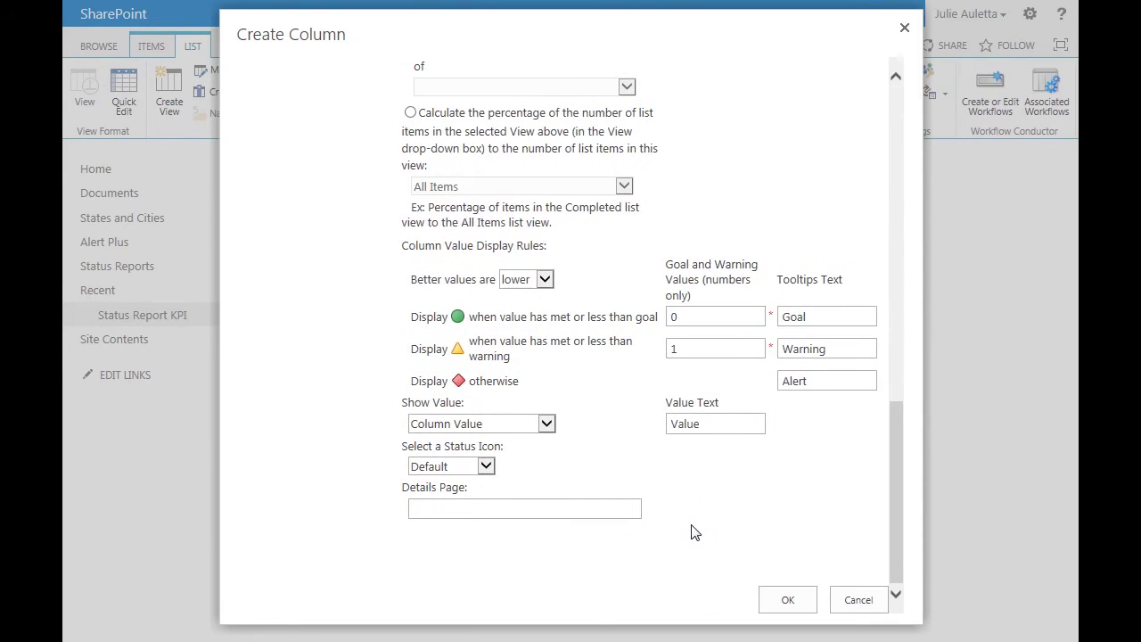
click(783, 600)
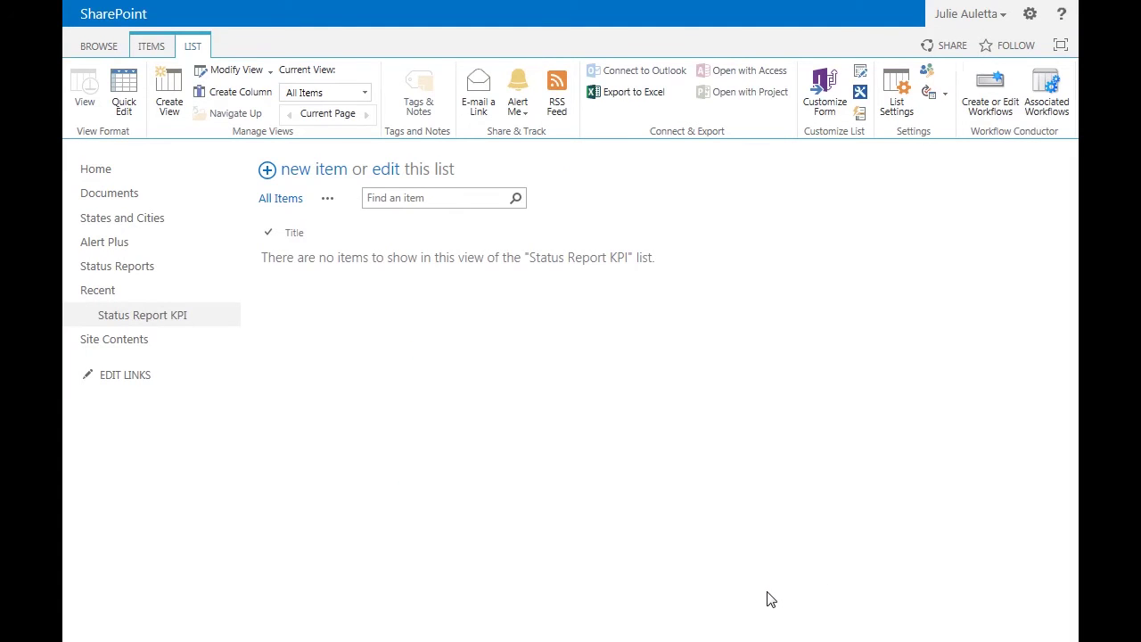
- Add an item titled x to the Status Report KPI list and save it
click(322, 175)
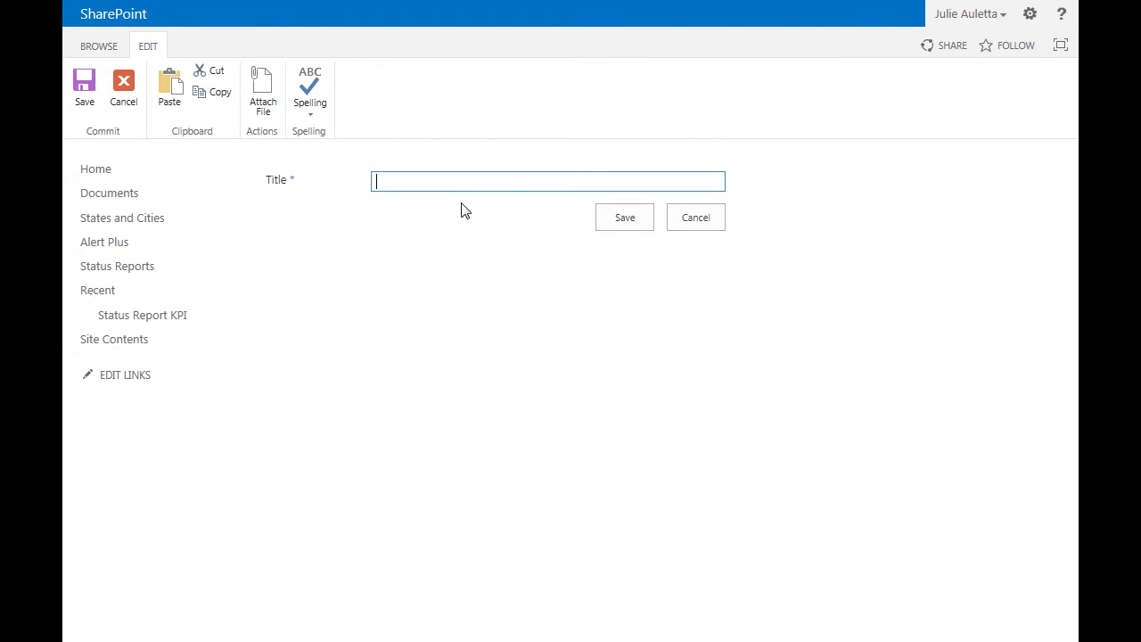
text(x)
click(635, 230)
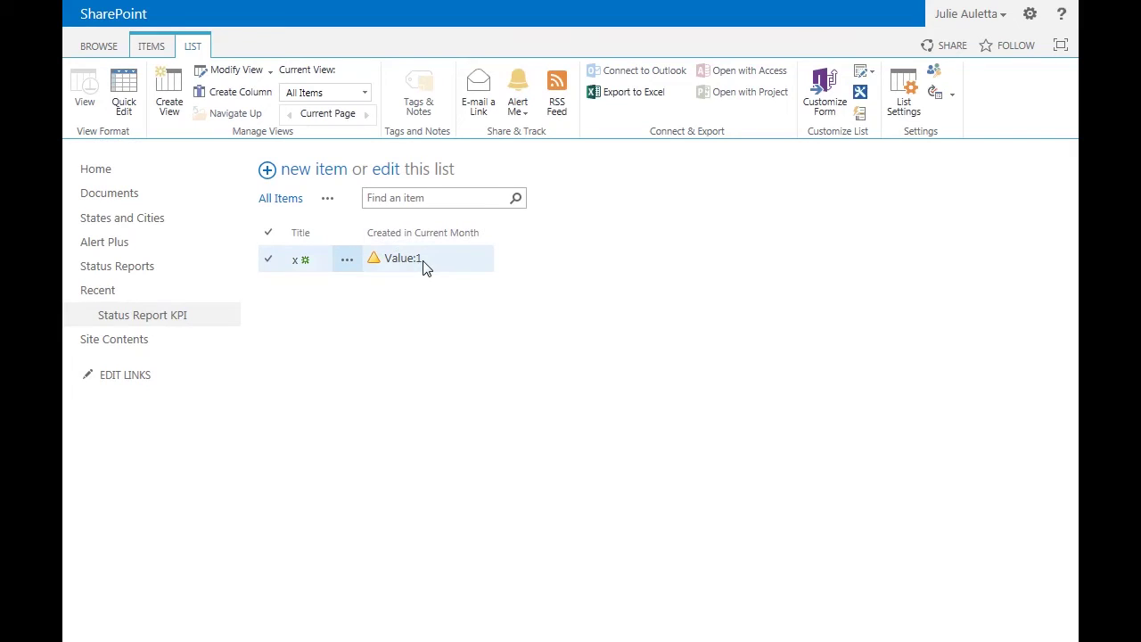
- Delete the Monthly Status Report dated 8/13/2015 from the Status Report list
click(115, 268)
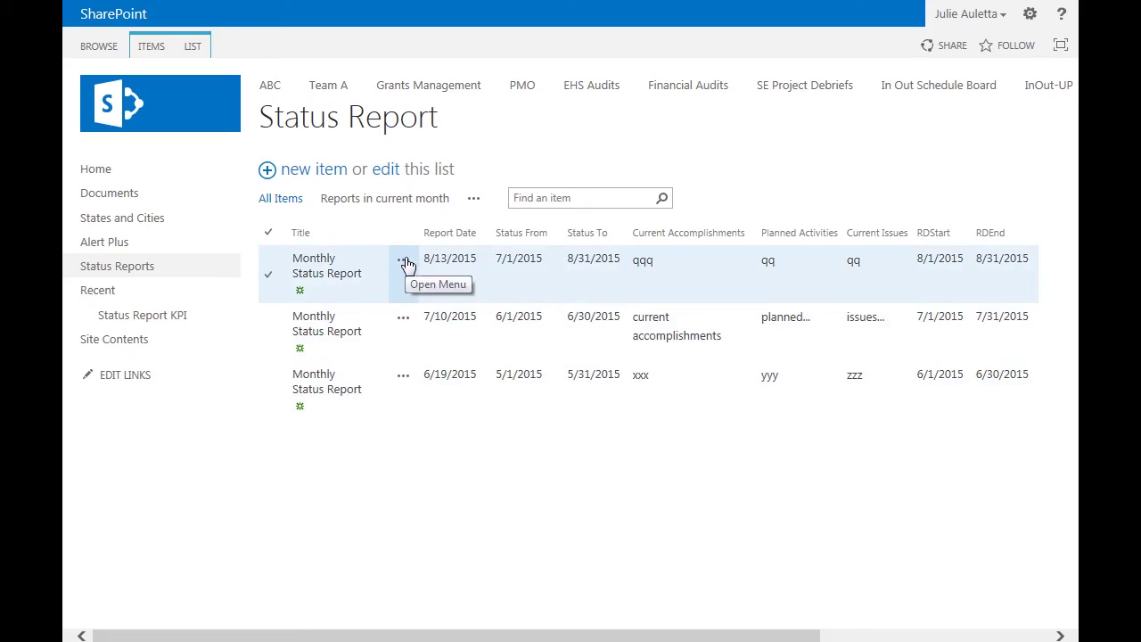
click(403, 262)
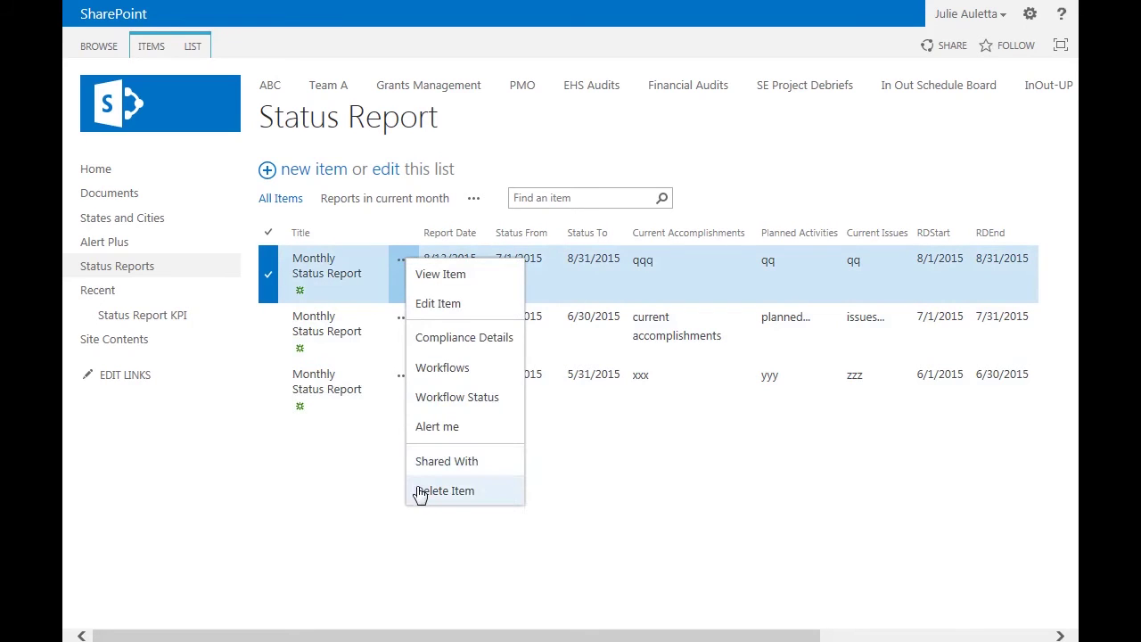
click(419, 492)
click(449, 359)
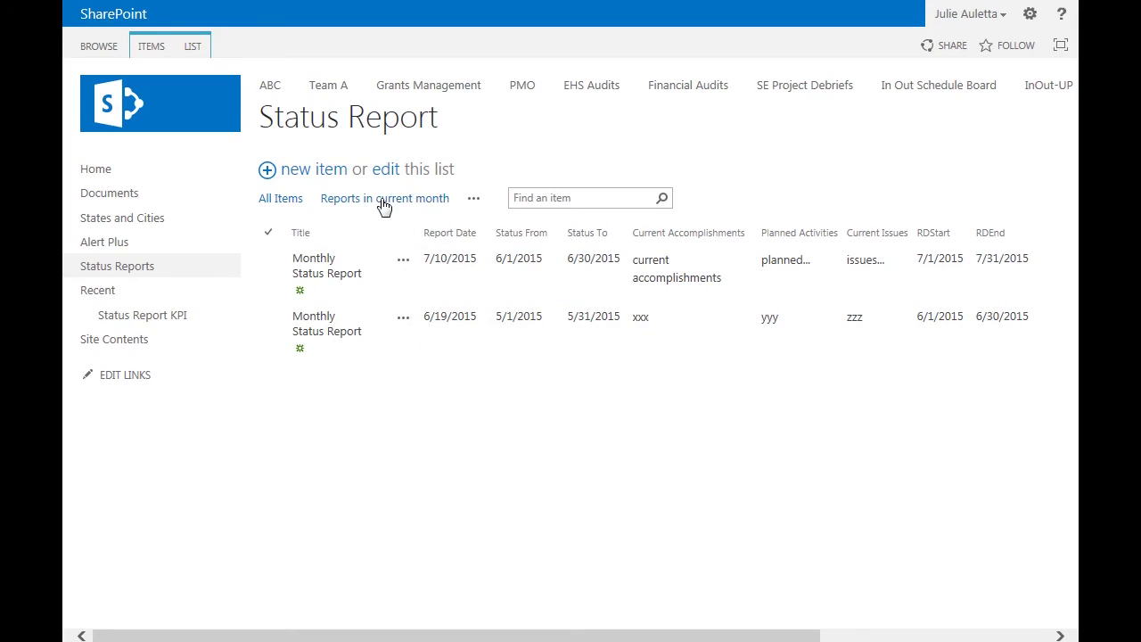
- Check the Reports in current month view and the KPI value in the Status Report KPI list
click(383, 203)
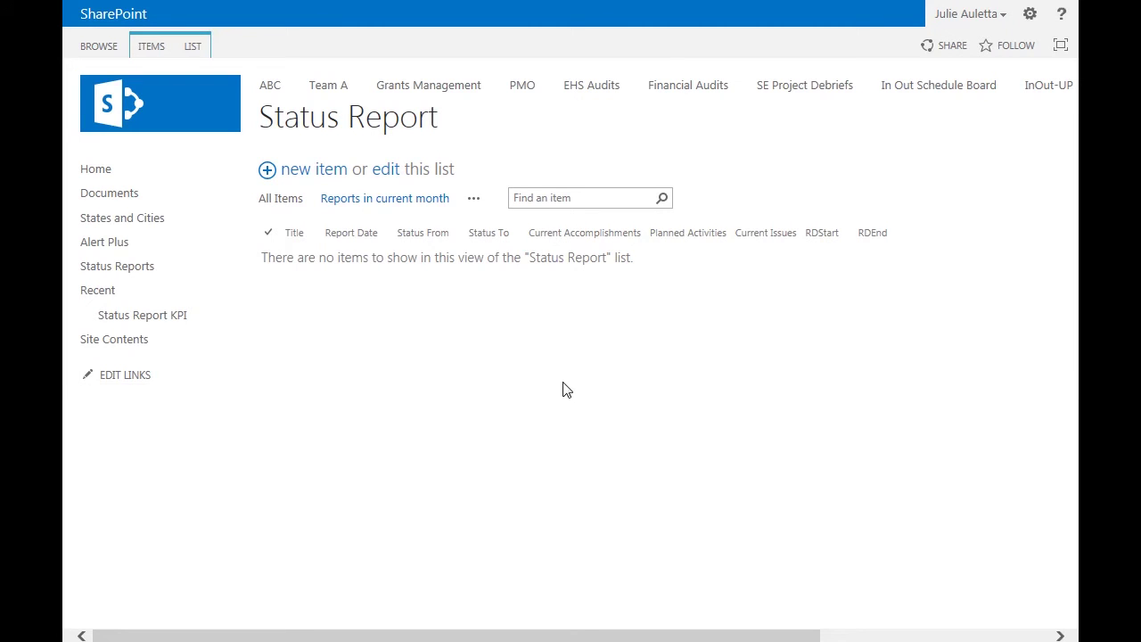
click(167, 320)
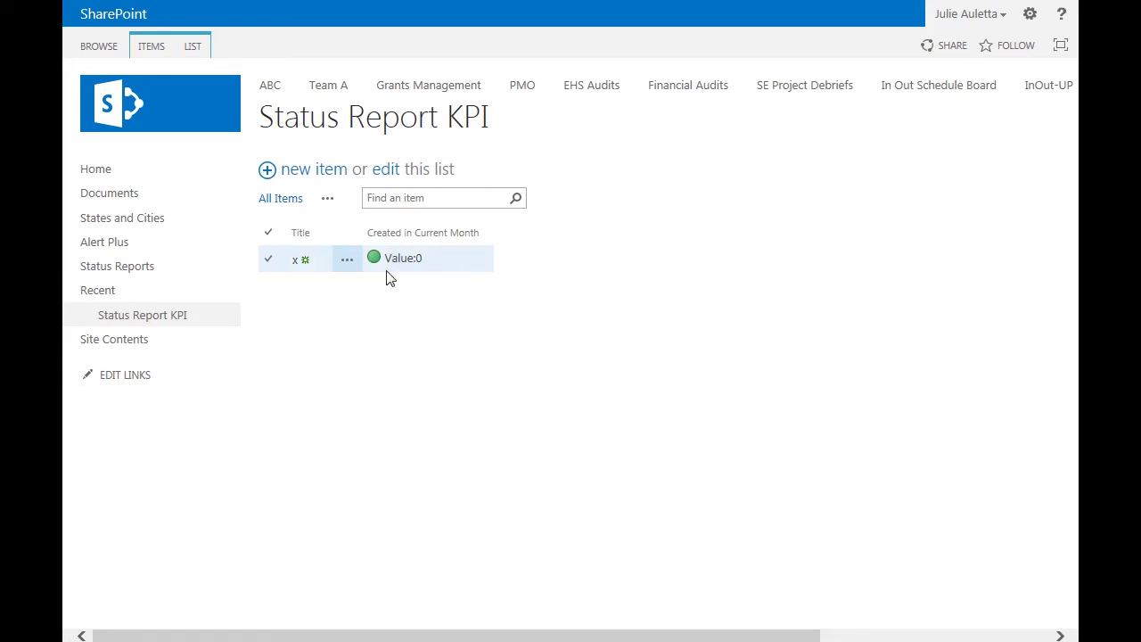
- On the Alert Plus page, title a new alert "Reminder to submit the montly status report"
click(116, 245)
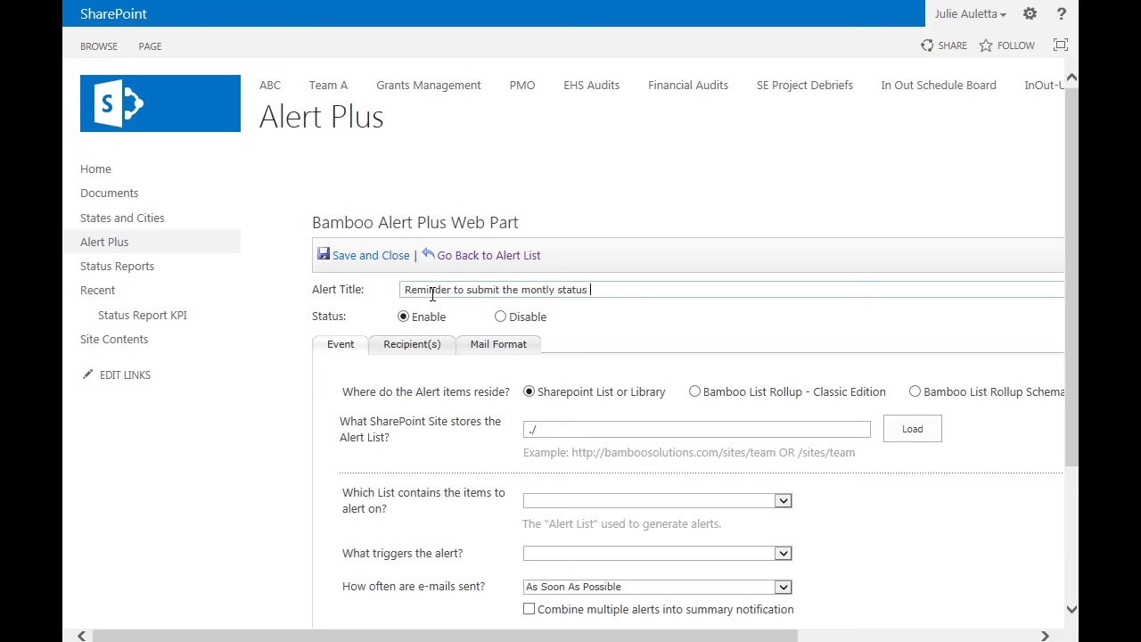
click(432, 294)
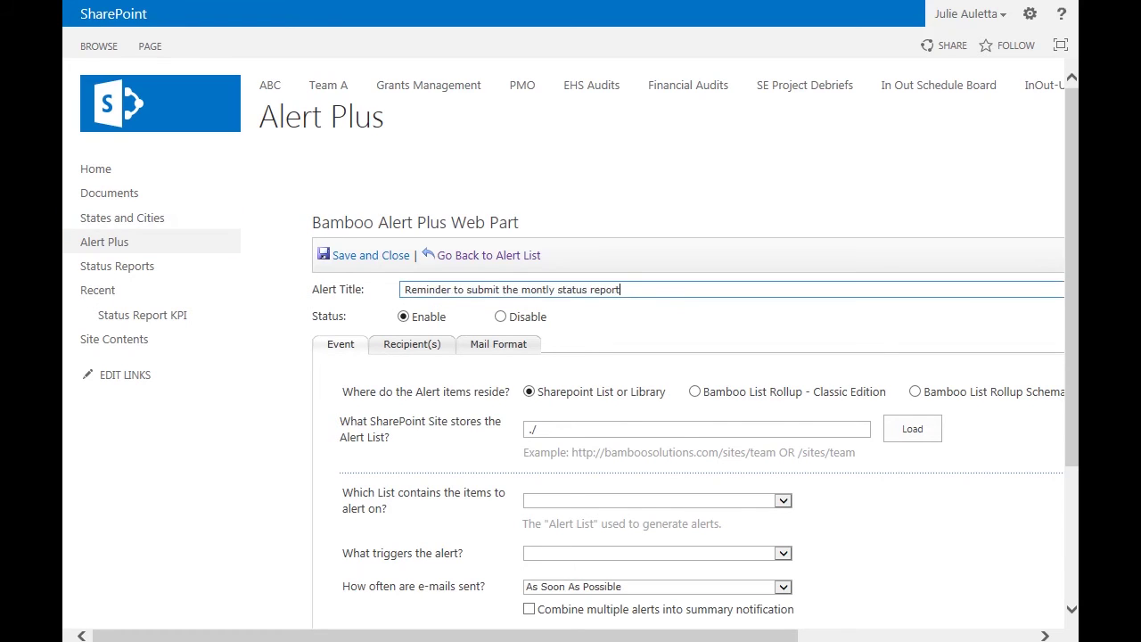
- Set the alert to trigger when an item exists in the Status Report KPI list, and review the e-mail frequency options
scroll(396, 397, down, 3)
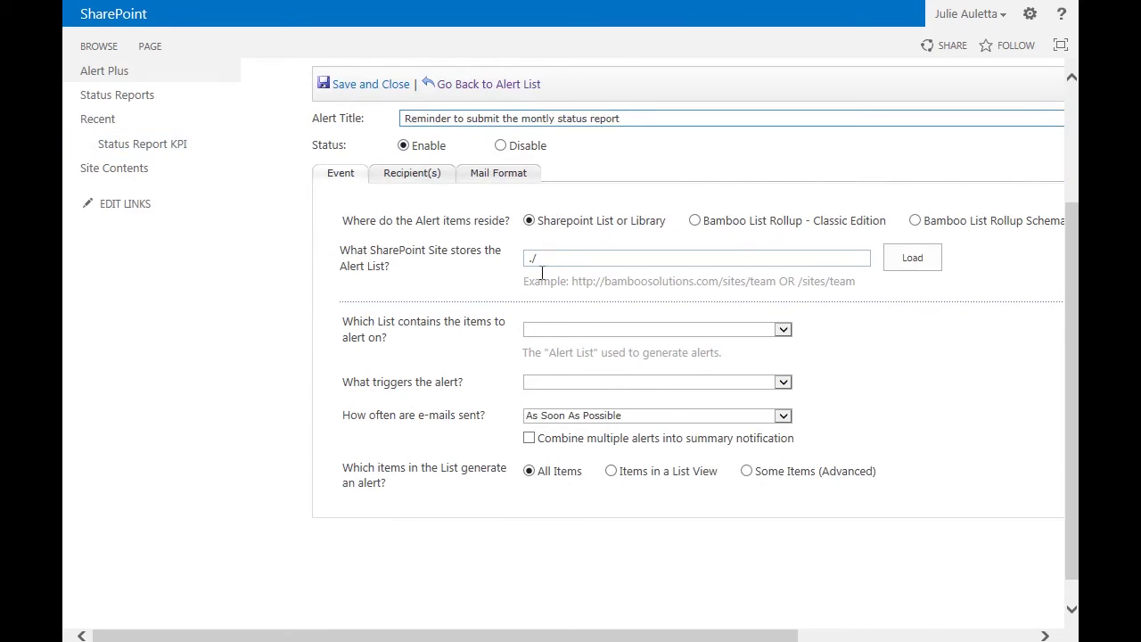
click(566, 331)
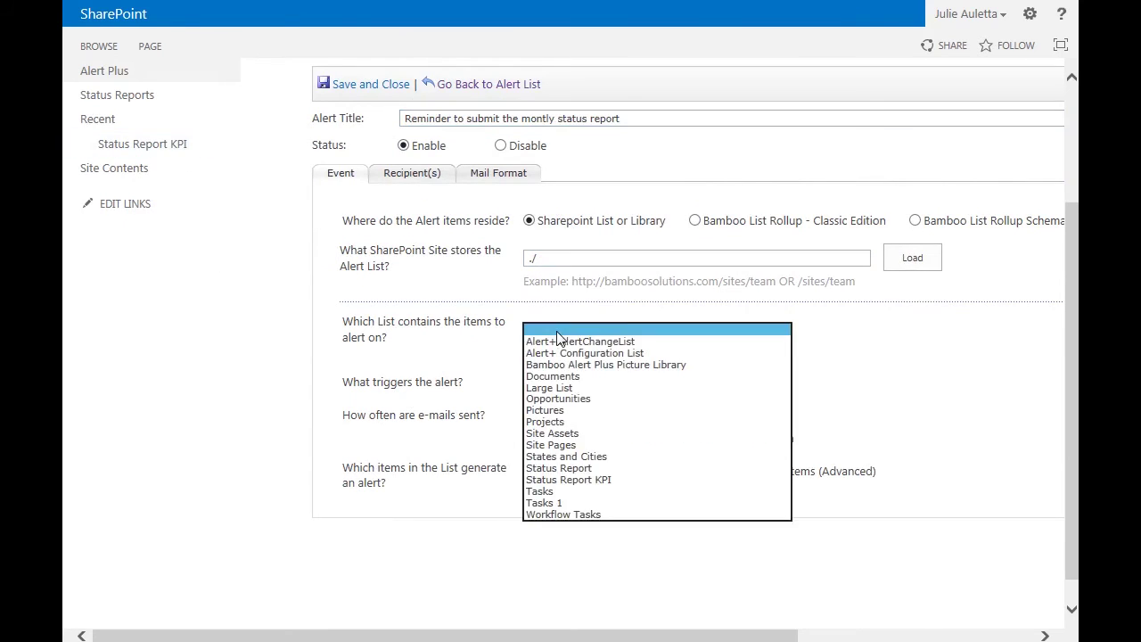
click(599, 482)
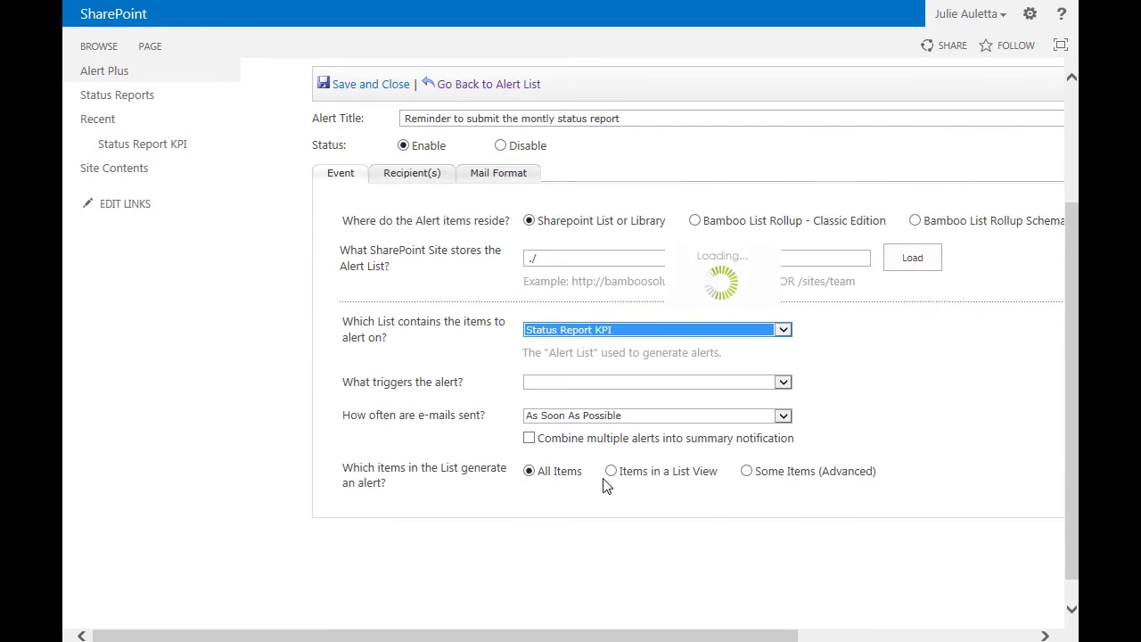
click(555, 384)
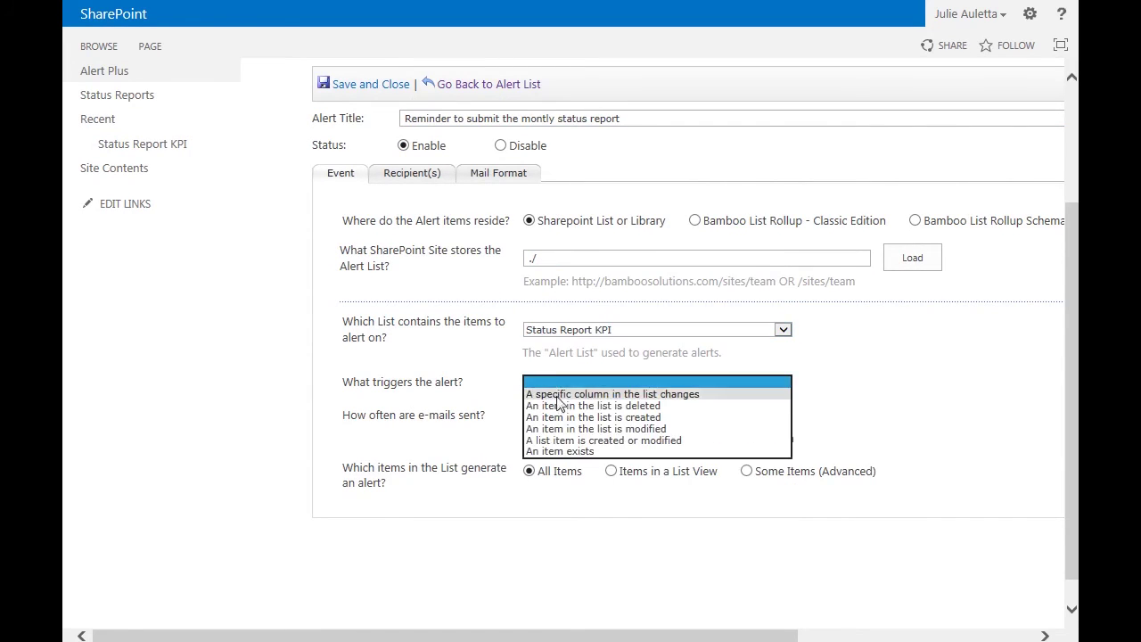
click(571, 451)
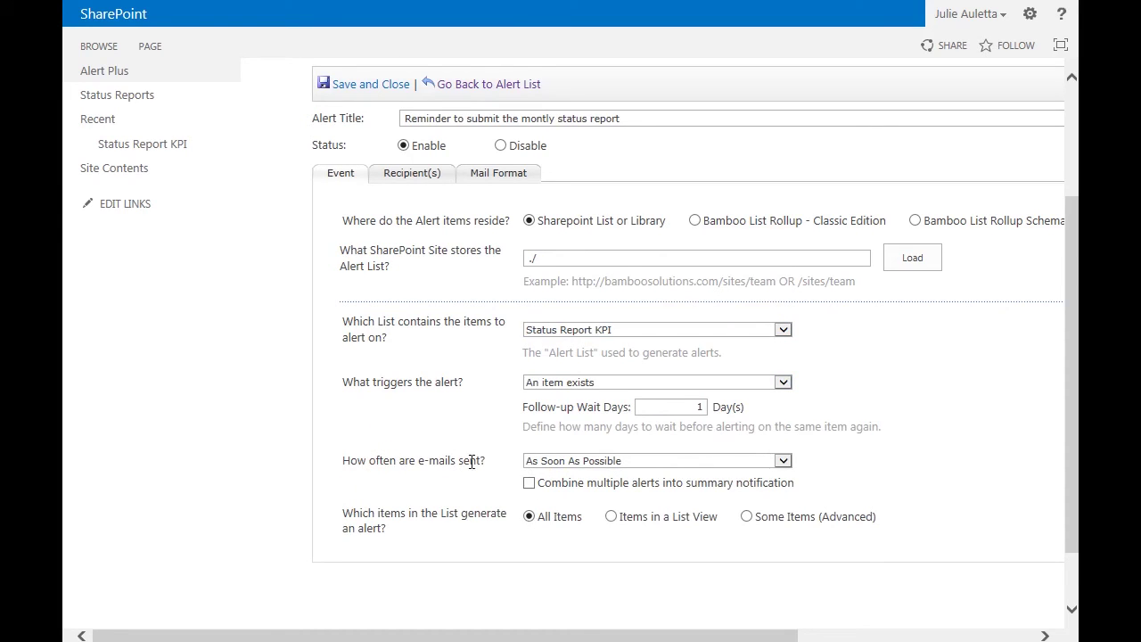
click(553, 468)
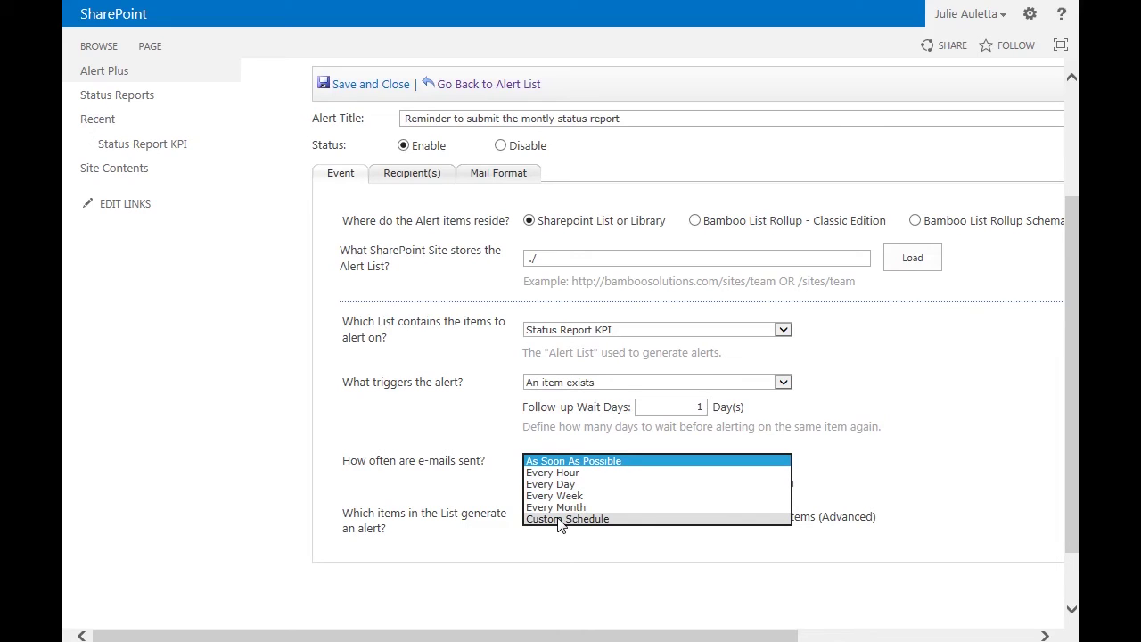
click(475, 488)
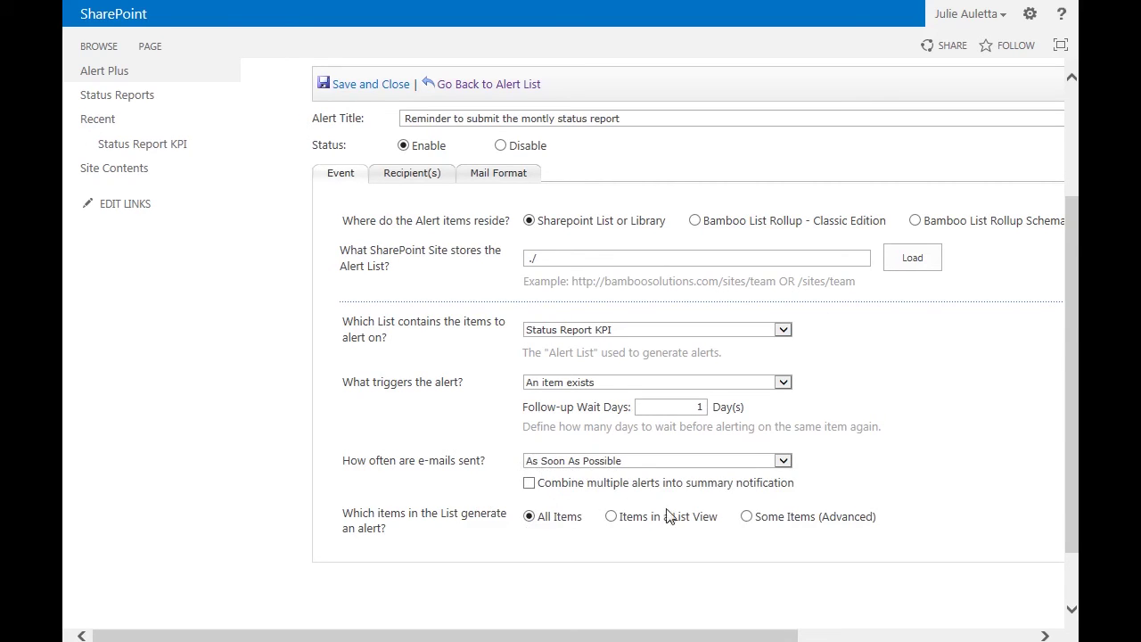
- Limit the alert to Some Items (Advanced) with the criterion Created in Current Month Equal to 0
click(747, 517)
scroll(745, 524, down, 4)
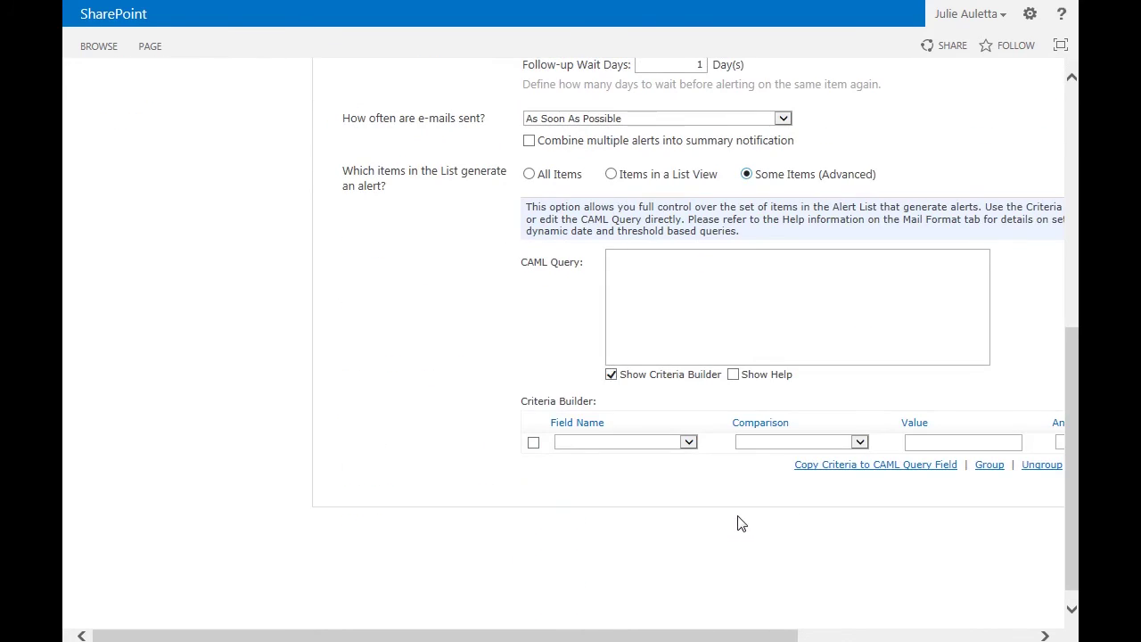
click(686, 441)
click(597, 512)
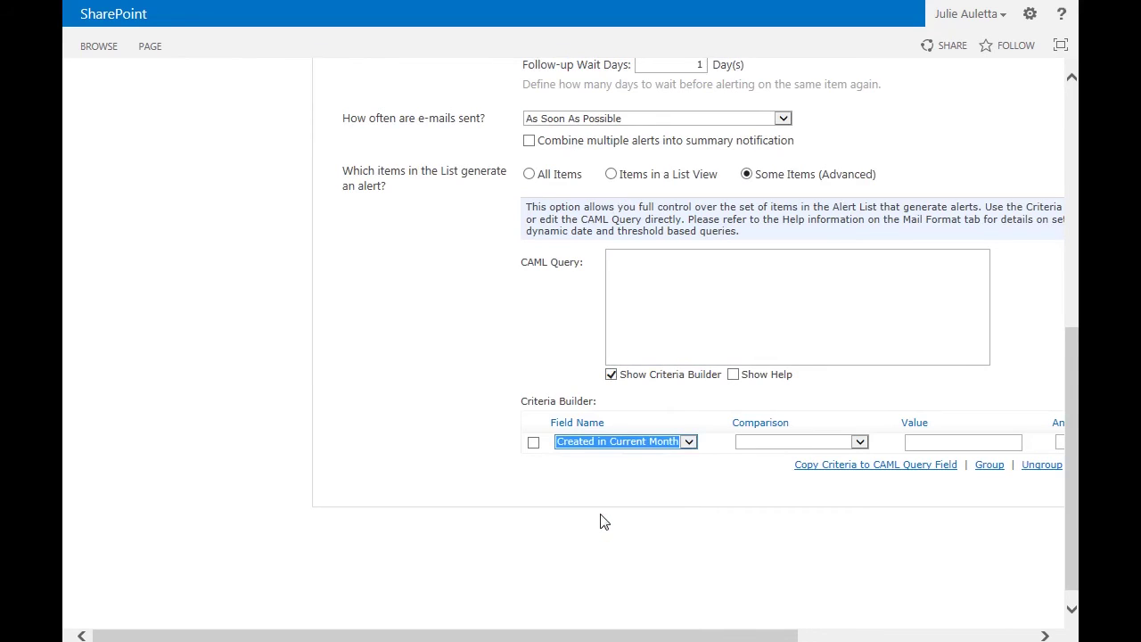
click(762, 445)
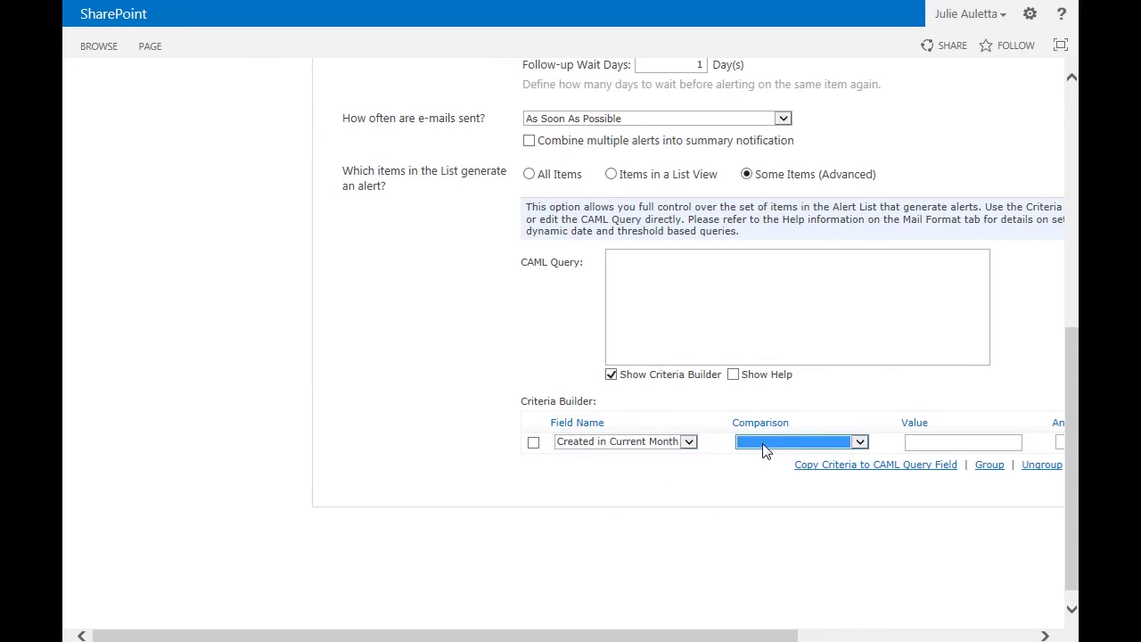
click(764, 451)
click(760, 478)
click(932, 443)
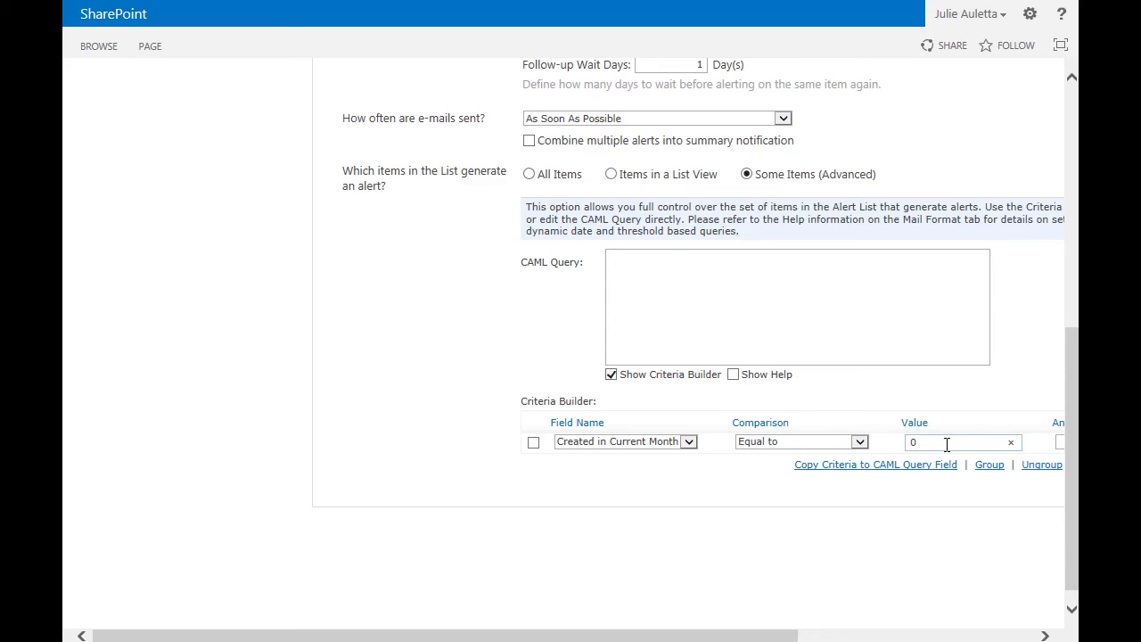
- Copy the criteria to the CAML query and change the query's value type to Number
click(827, 472)
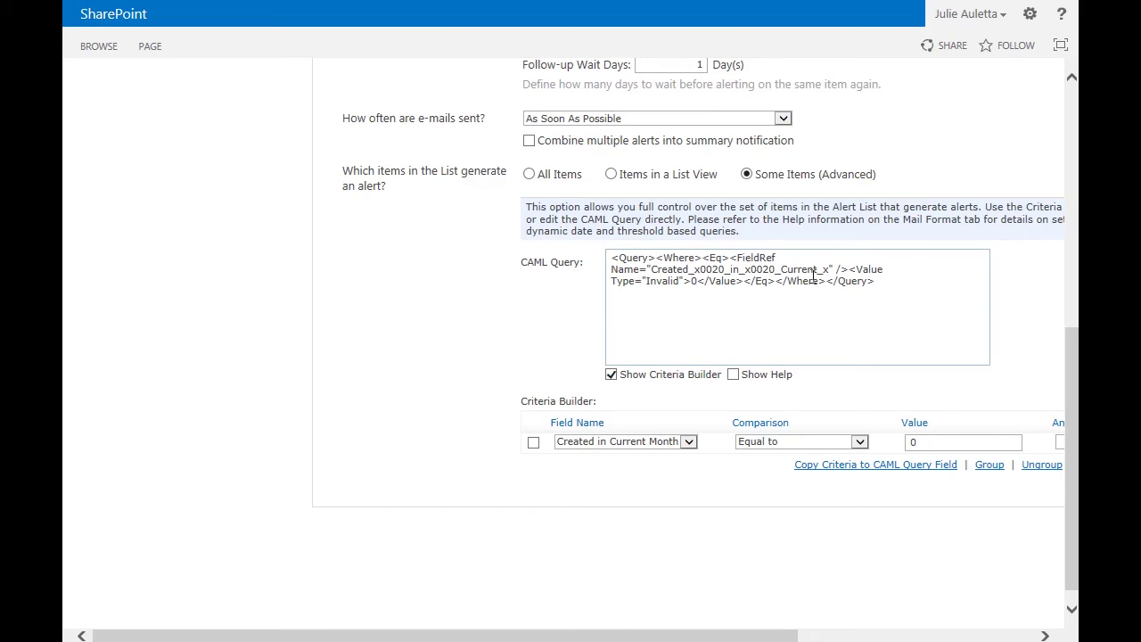
double_click(663, 284)
text(Number)
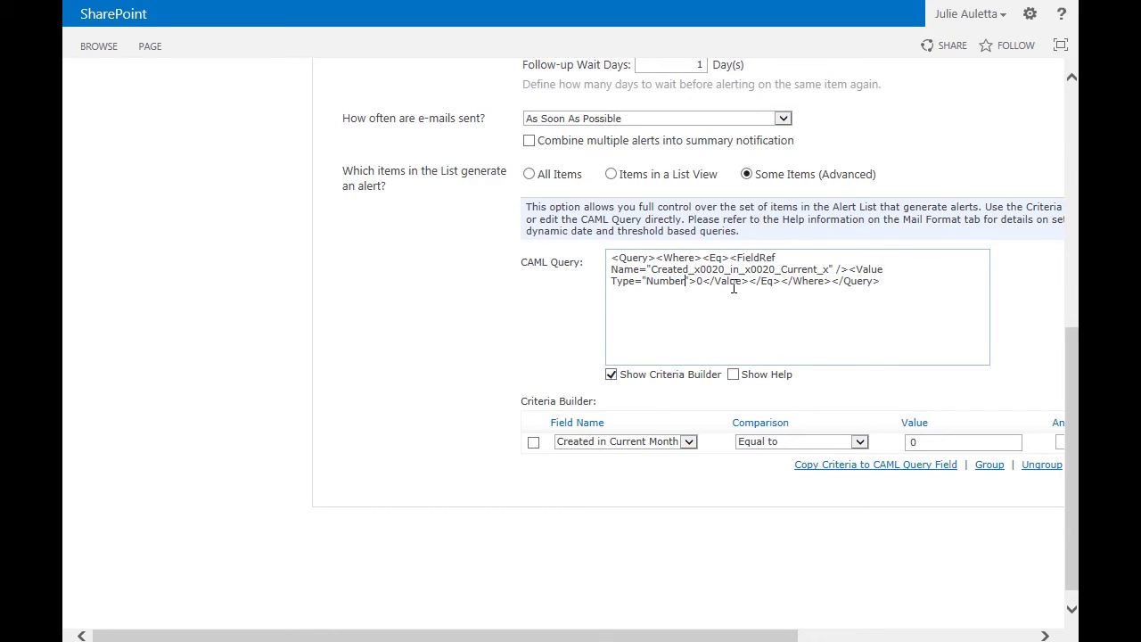
- Set the alert e-mail recipient to Send to me
scroll(937, 377, up, 8)
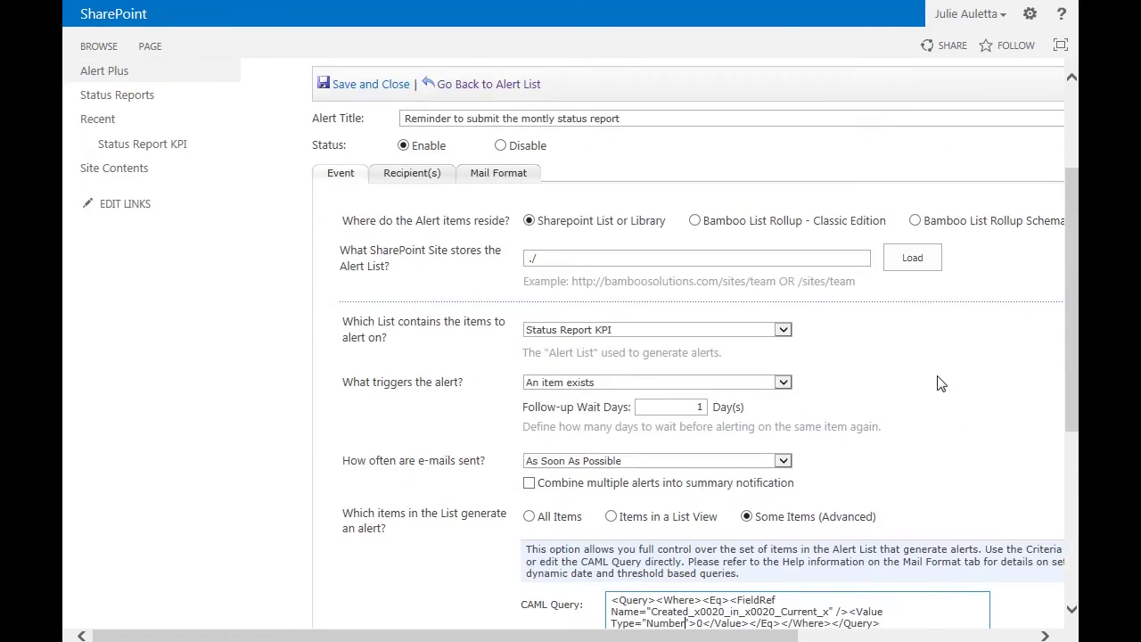
click(410, 344)
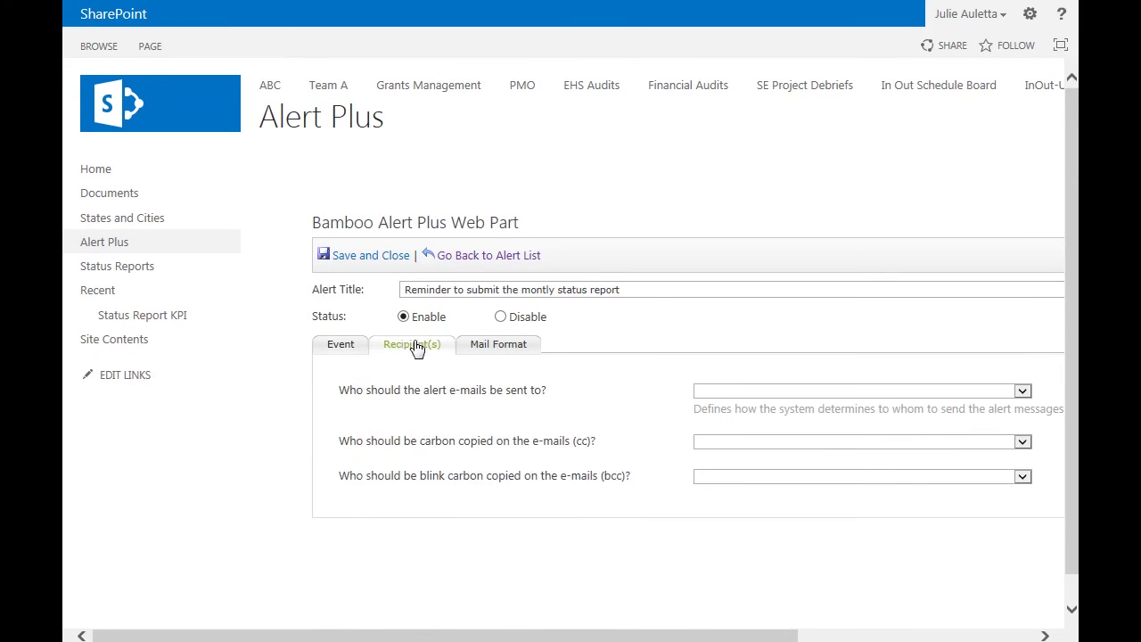
click(733, 393)
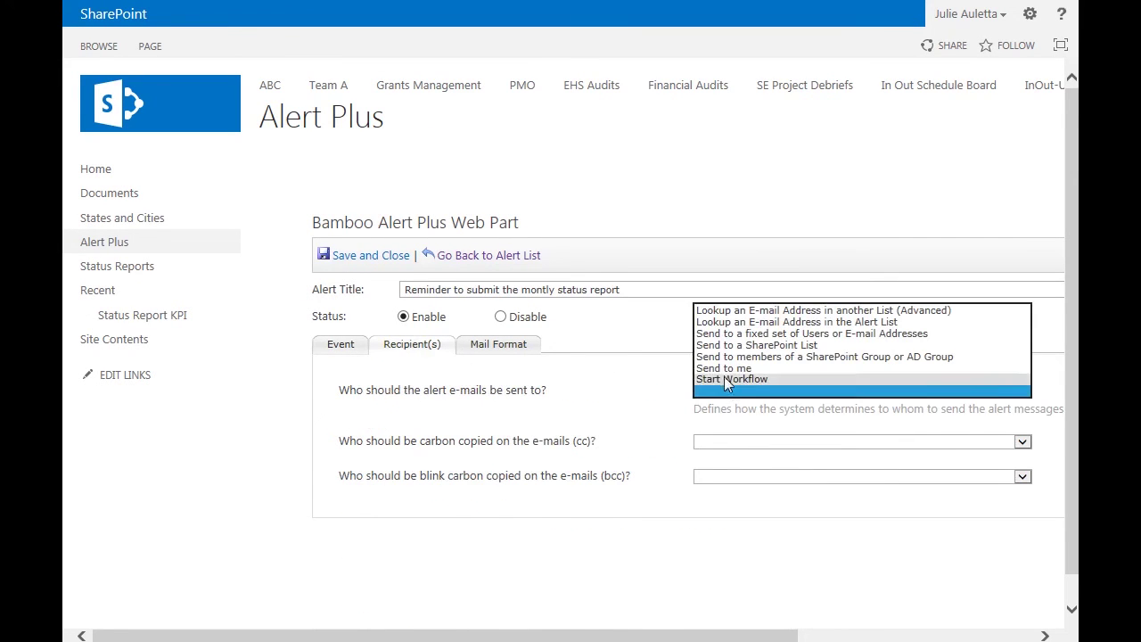
click(723, 373)
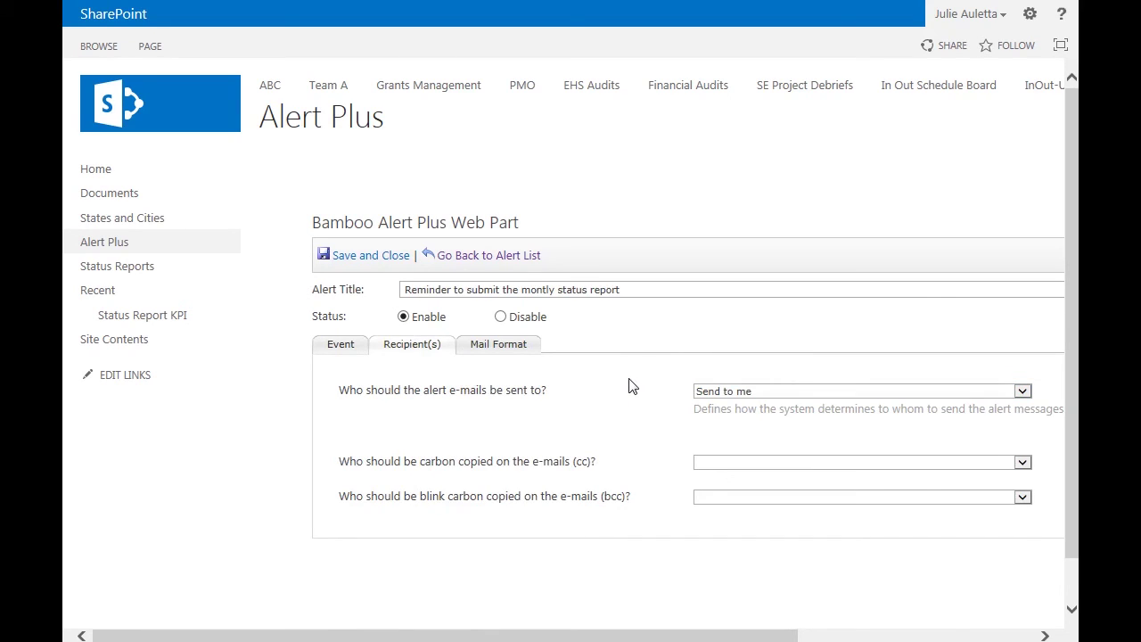
- Set the alert e-mail's subject to "Please submit the monthly report ASAP!", leave the message body empty, and save and close the alert
click(525, 352)
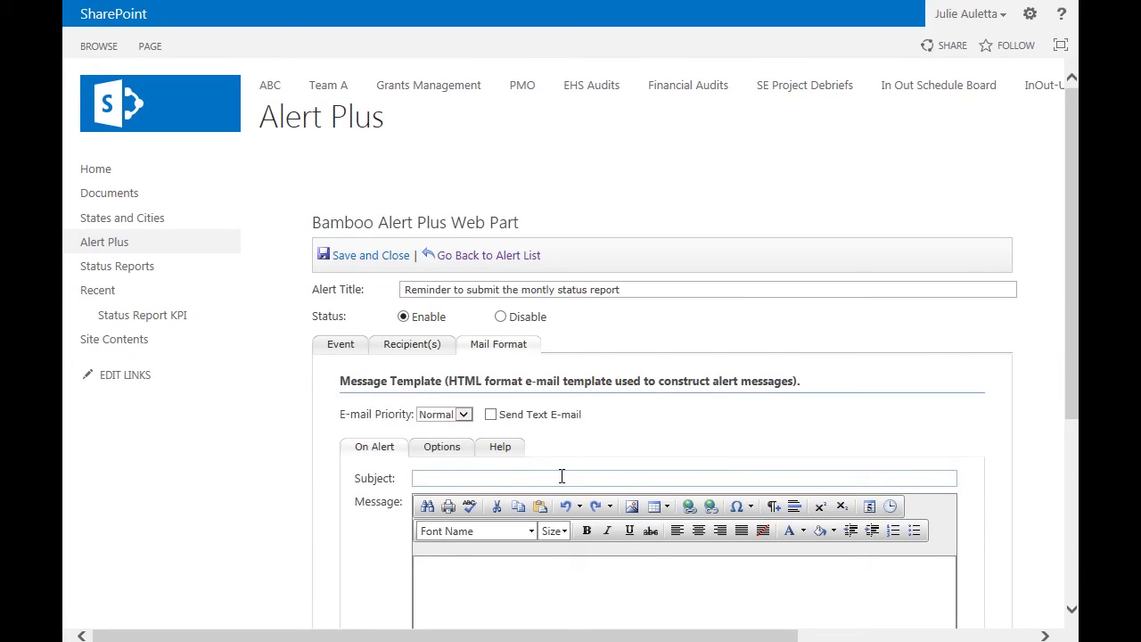
text(Please submit the monthly report ASAP!)
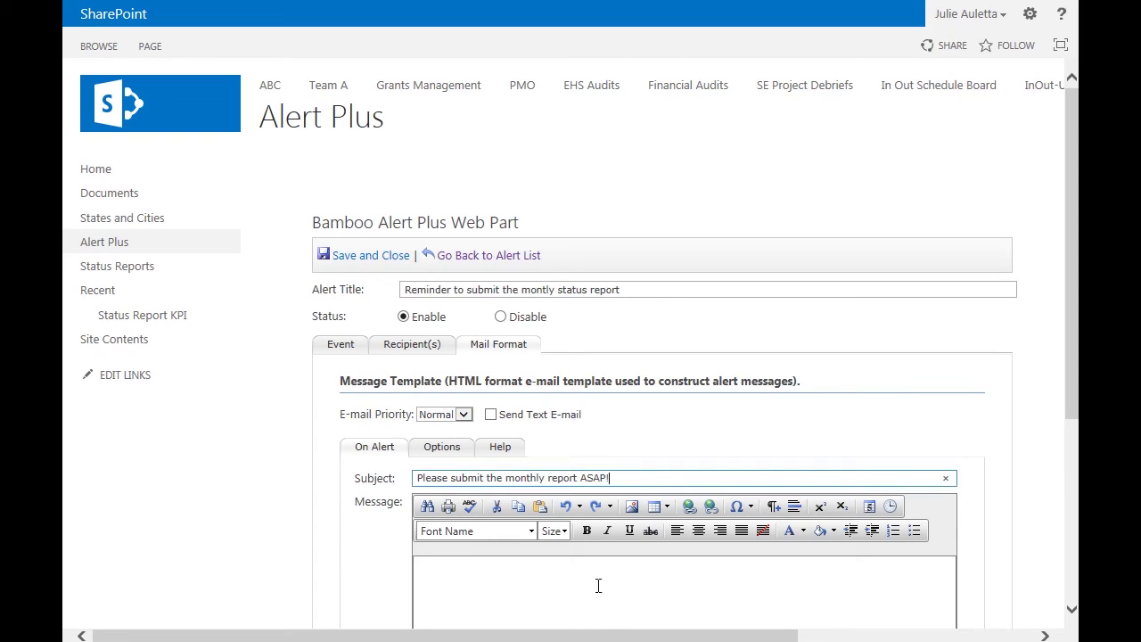
click(564, 579)
scroll(566, 583, down, 3)
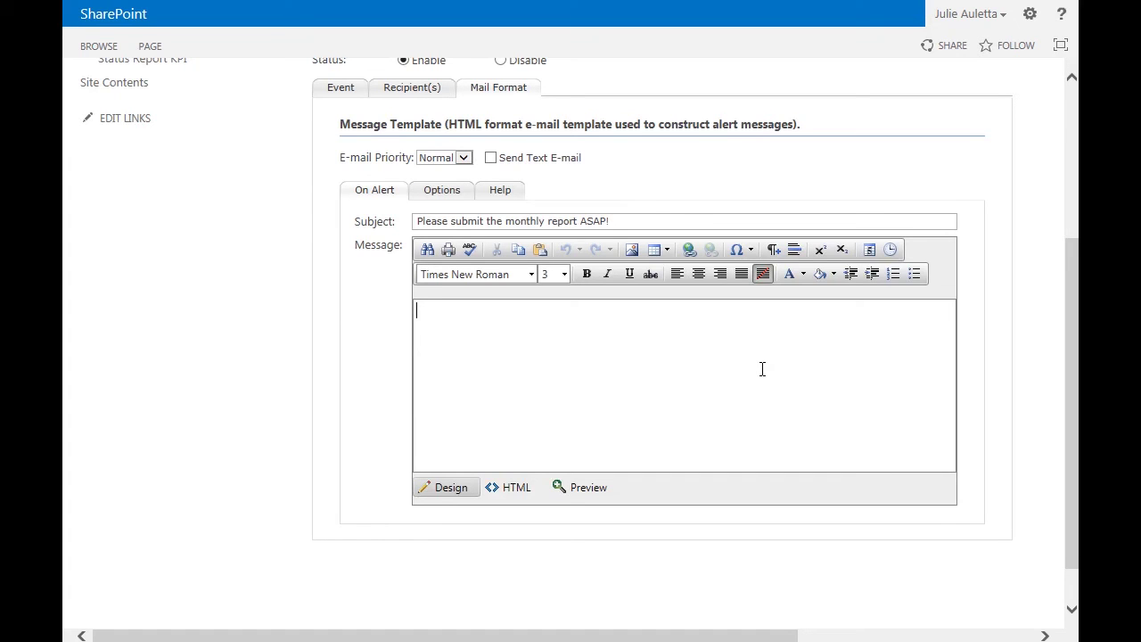
scroll(902, 530, up, 3)
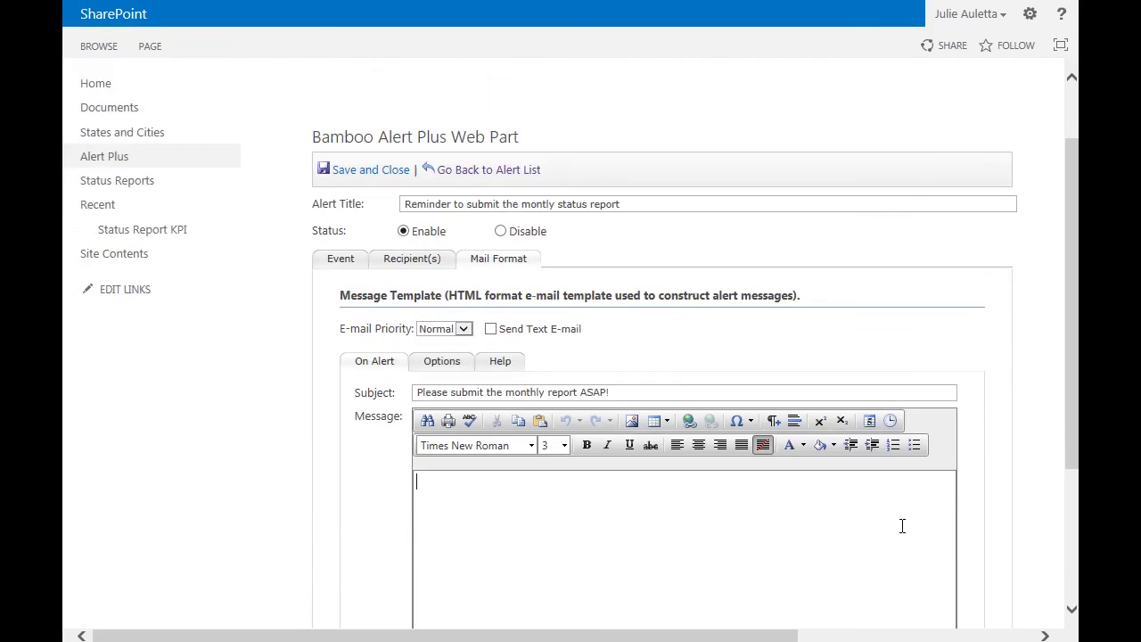
drag(620, 478, 413, 477)
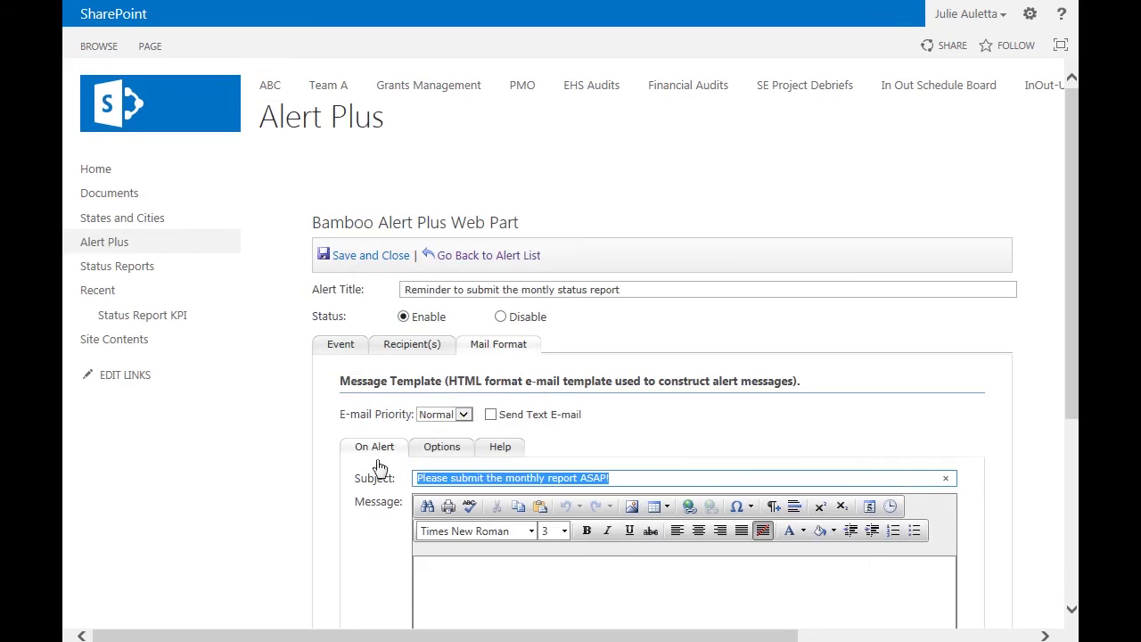
click(363, 258)
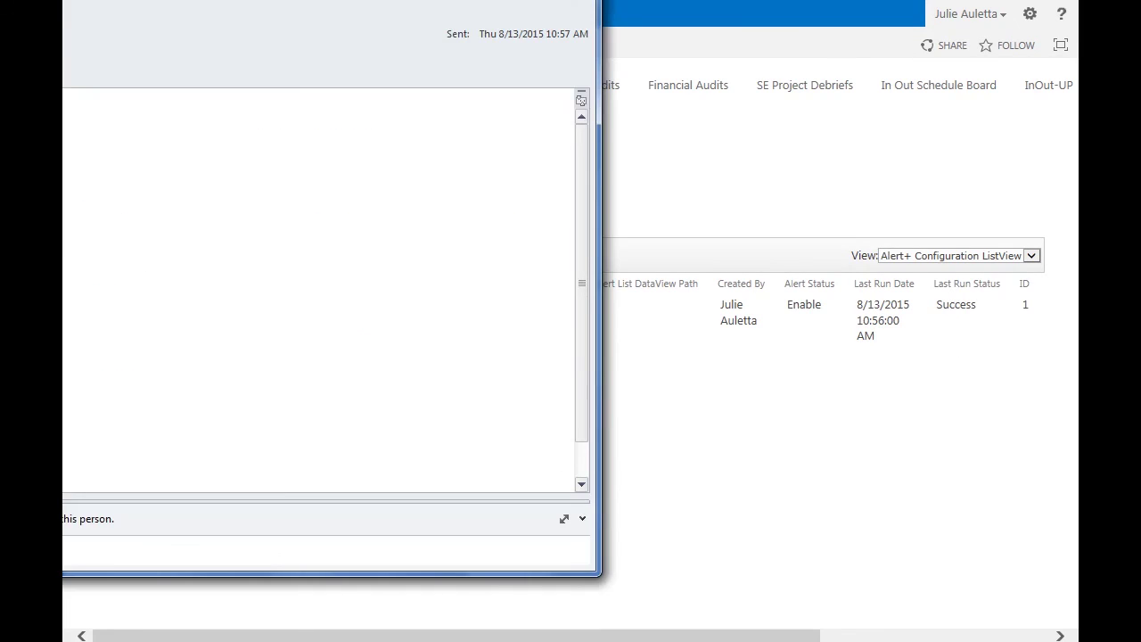
- Bring the received reminder message fully into view, check its subject line, and close the message
drag(63, 0, 388, 48)
drag(126, 39, 295, 217)
drag(472, 233, 311, 157)
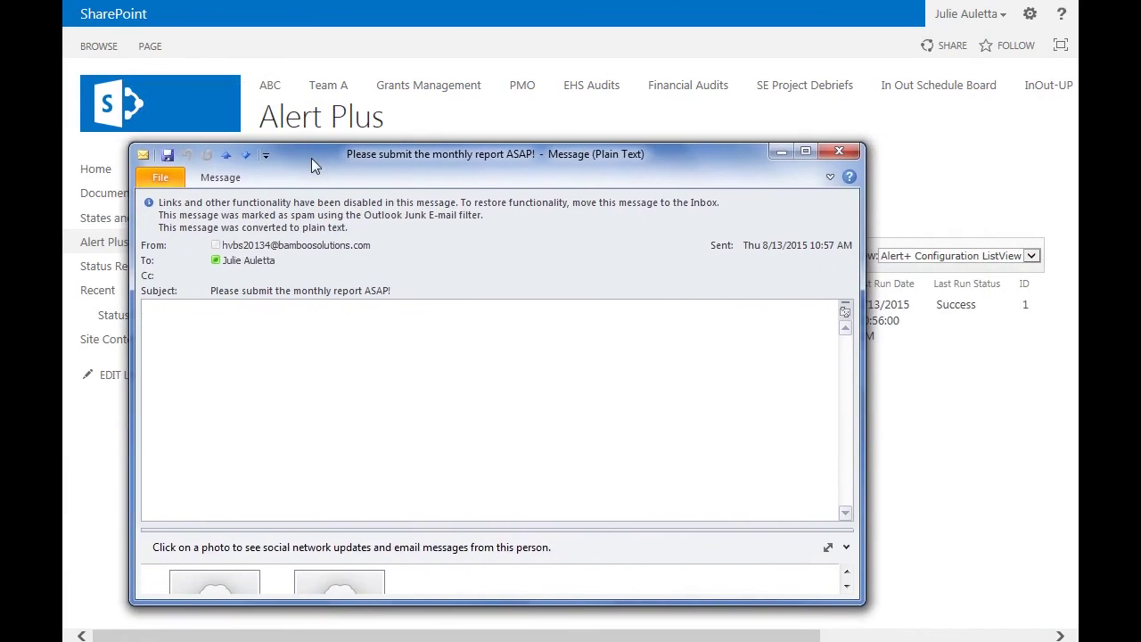
triple_click(204, 294)
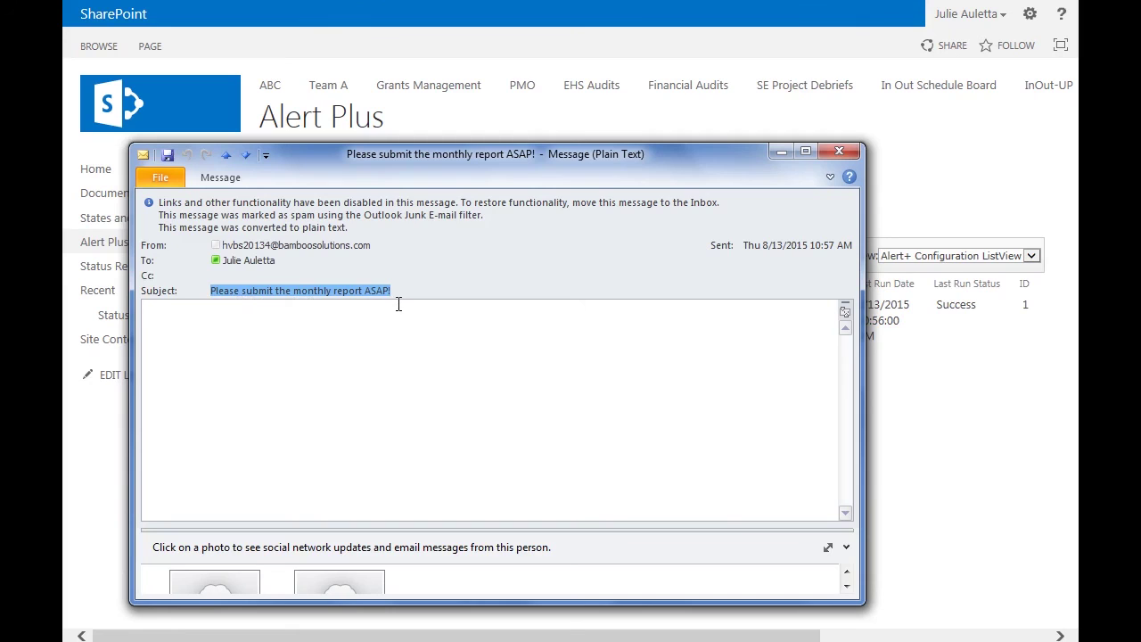
click(828, 153)
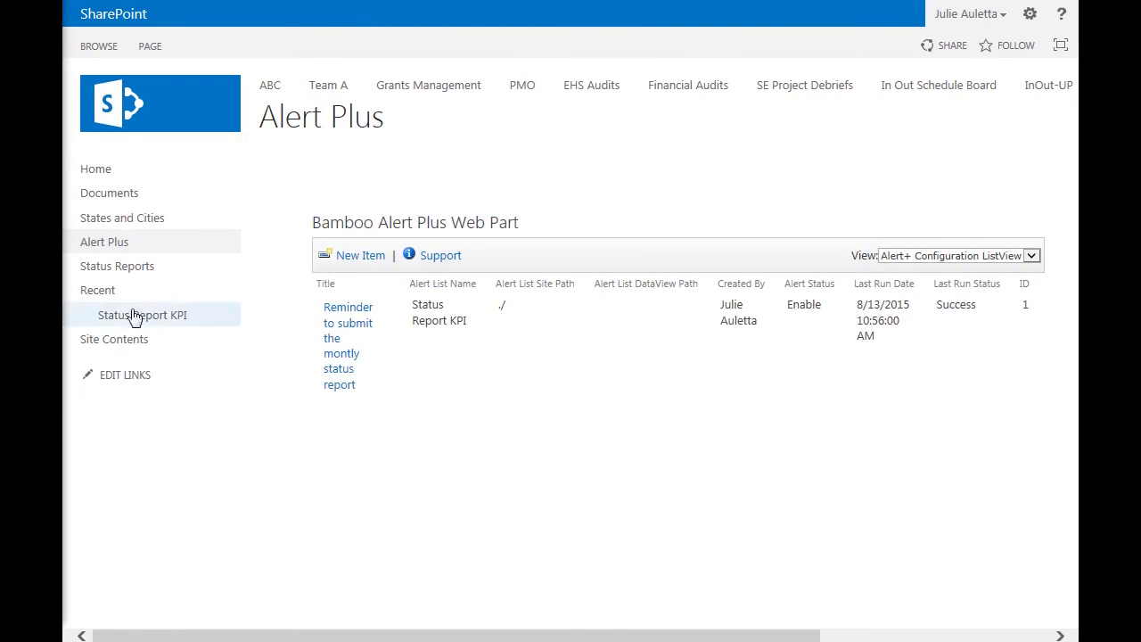
- Open the Status Reports list from the Alert Plus page
click(128, 272)
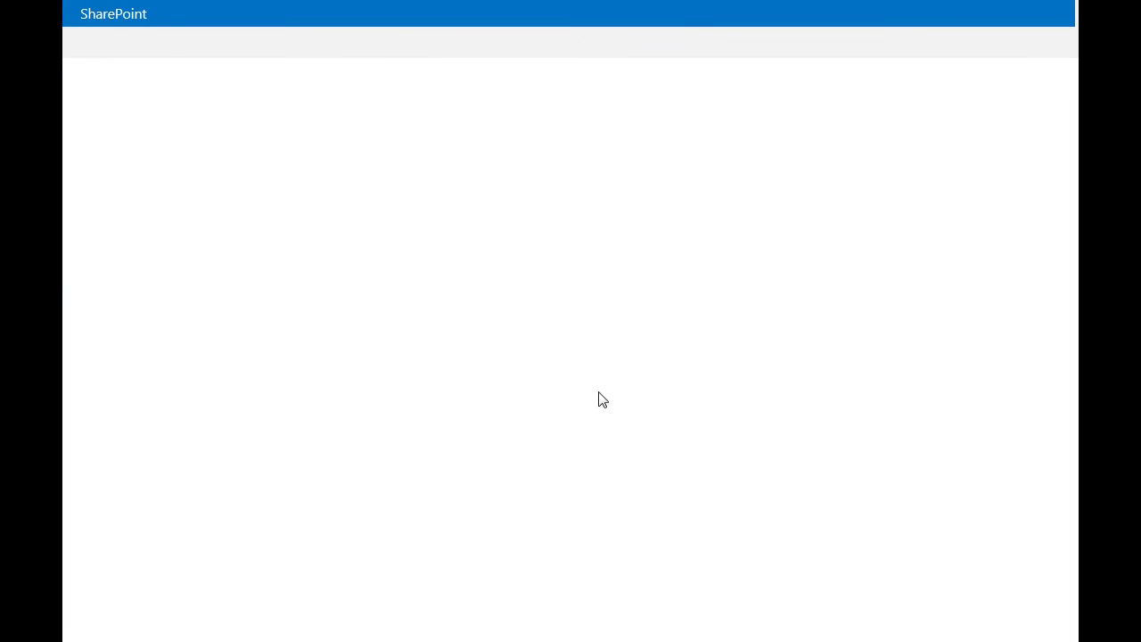